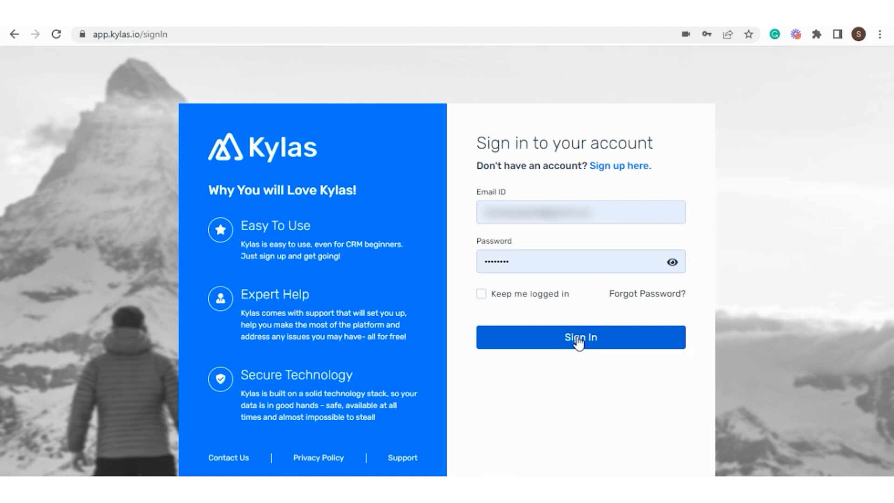
# Sign in to the account and postpone reconnecting the disconnected marketplace apps.
pyautogui.click(579, 344)
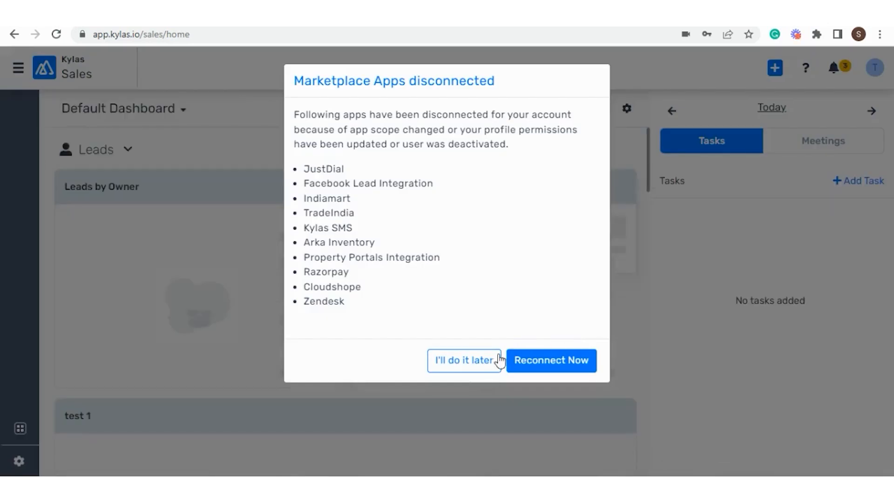
pyautogui.click(499, 360)
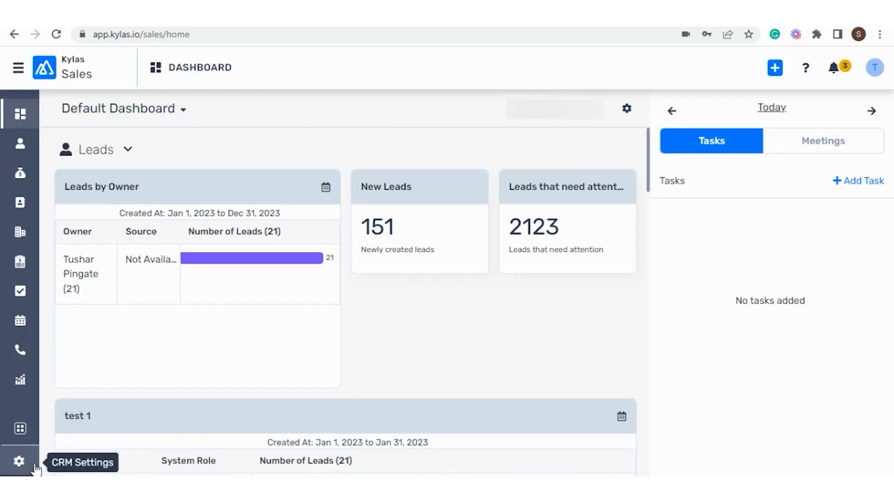
# Open the Sales profile from the profile permissions in the user management settings.
pyautogui.click(19, 462)
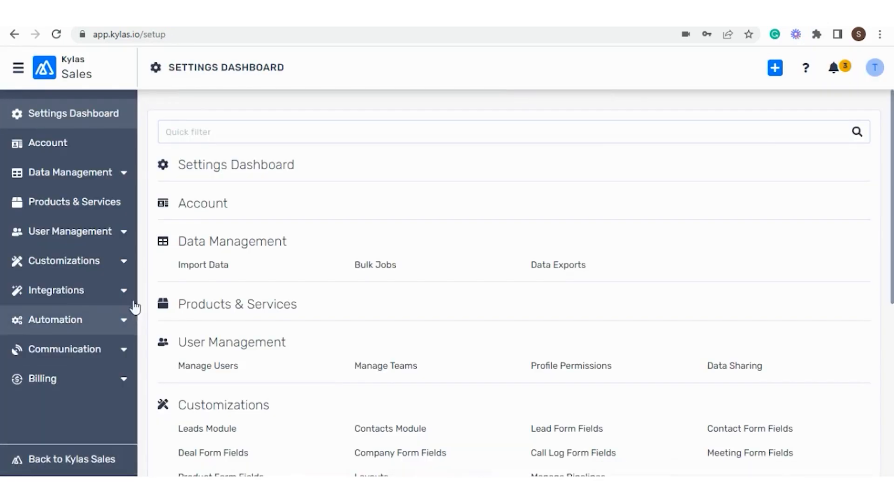
pyautogui.click(124, 231)
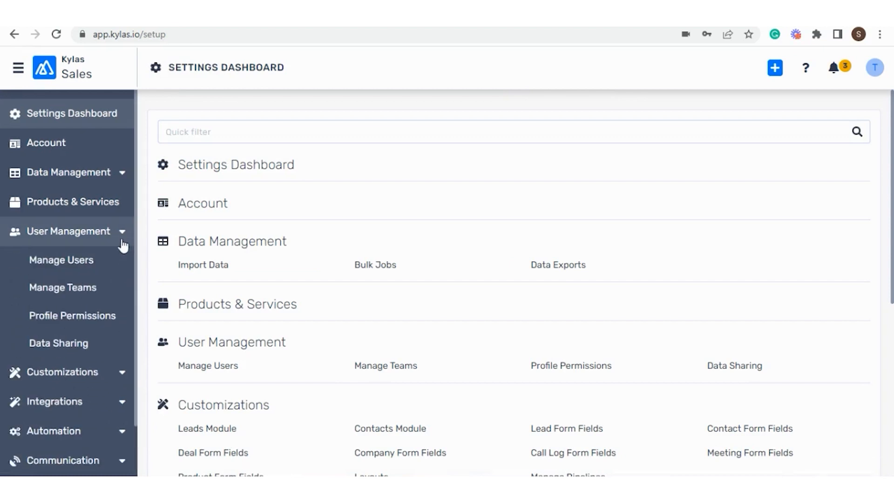
pyautogui.click(104, 314)
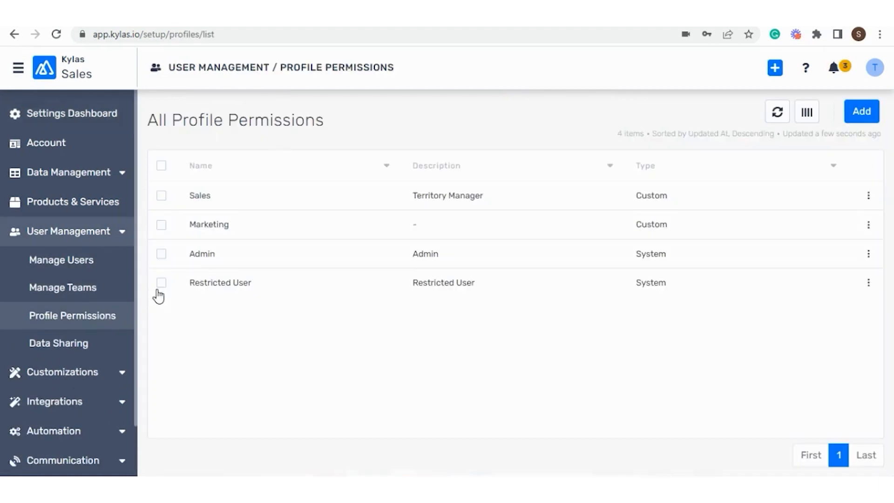
pyautogui.click(298, 208)
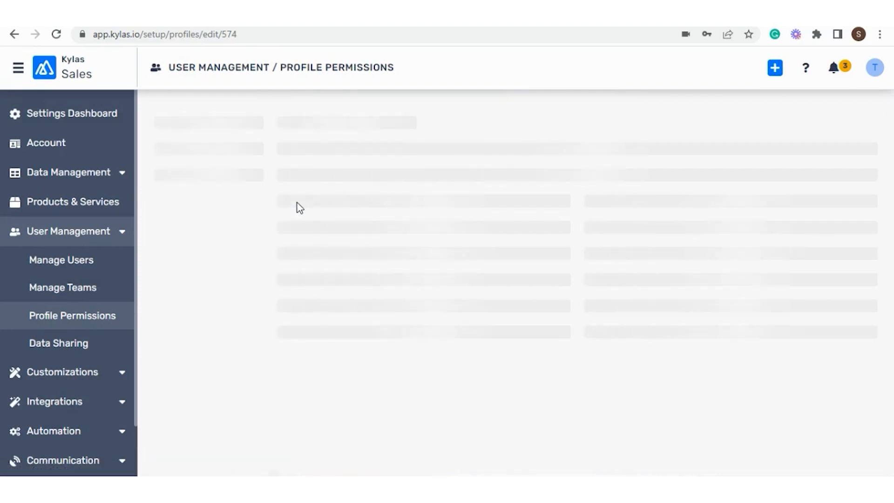
# Enable the Create and Read All permissions for Layout under Configuration Management and save the Sales profile.
pyautogui.scroll(-5, 306, 244)
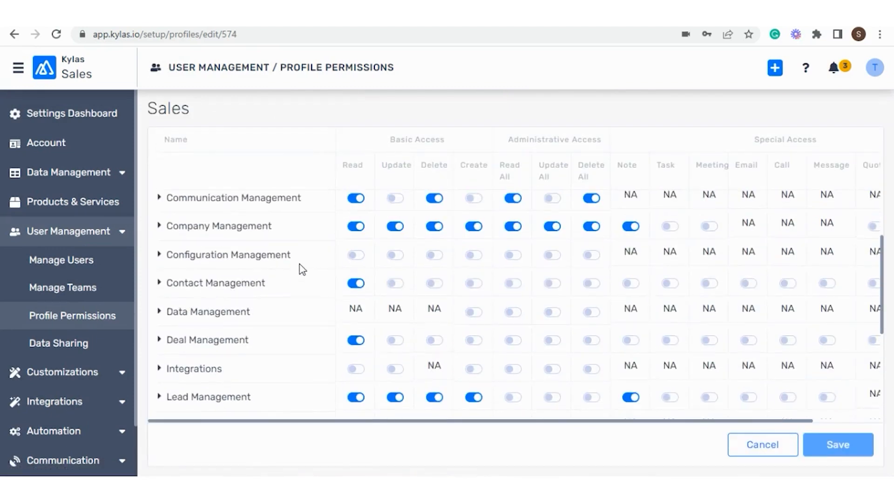
pyautogui.click(159, 248)
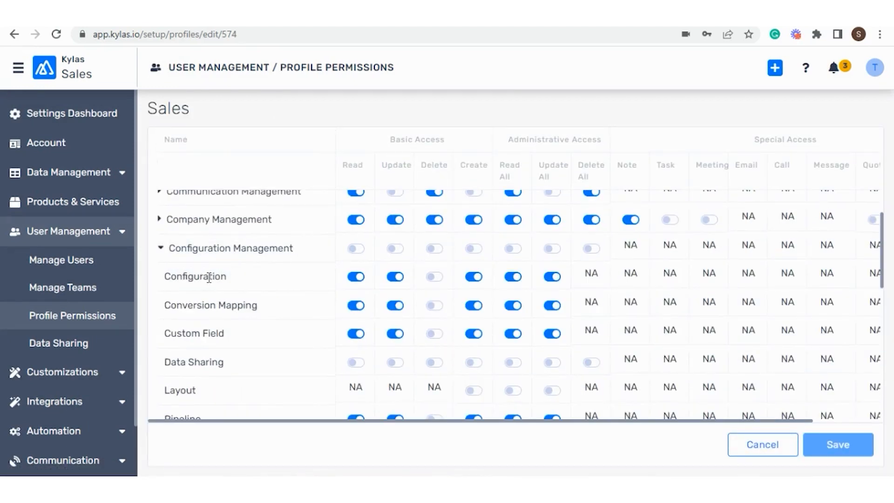
pyautogui.click(474, 391)
pyautogui.click(520, 208)
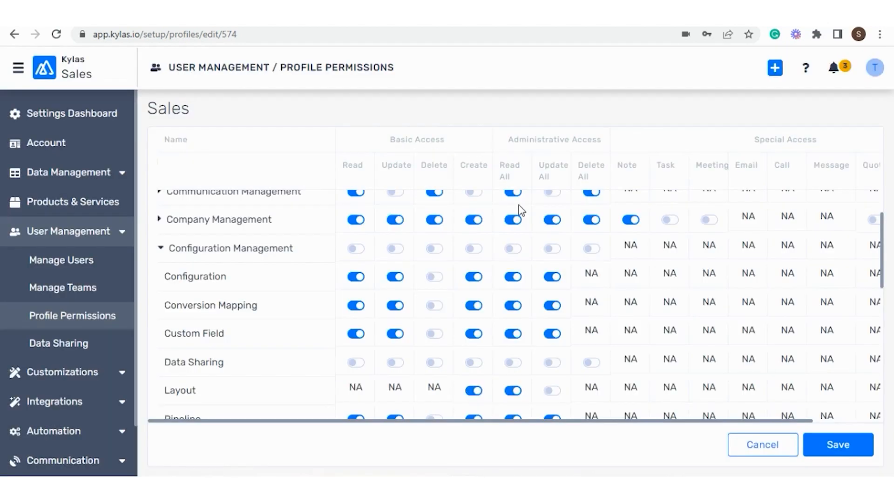
pyautogui.scroll(-2, 717, 403)
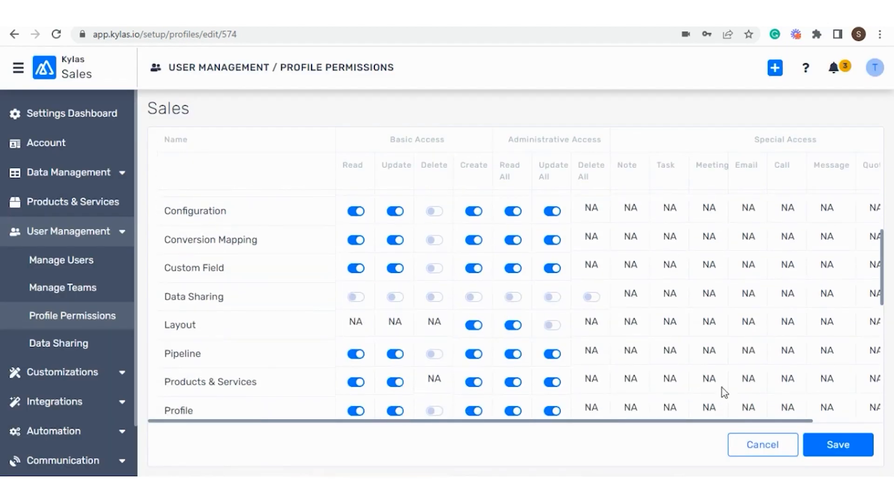
pyautogui.click(832, 453)
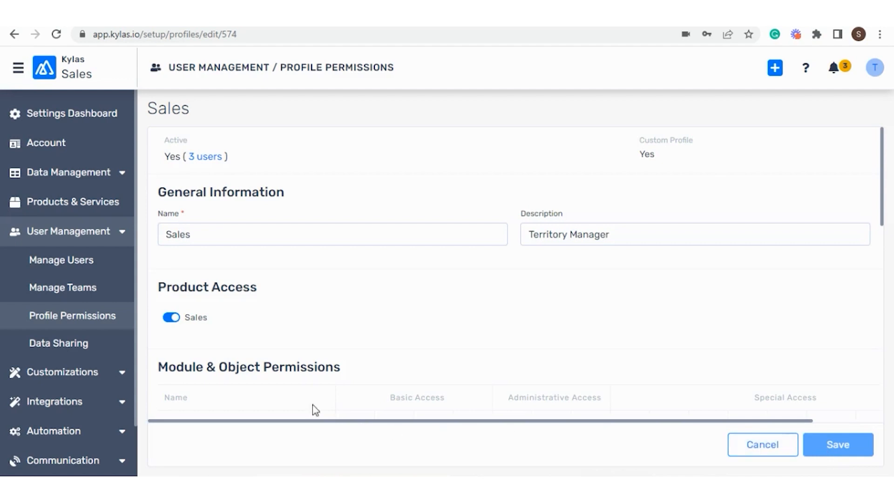
# Open the list of lead layouts in the customization settings.
pyautogui.scroll(-1, 93, 300)
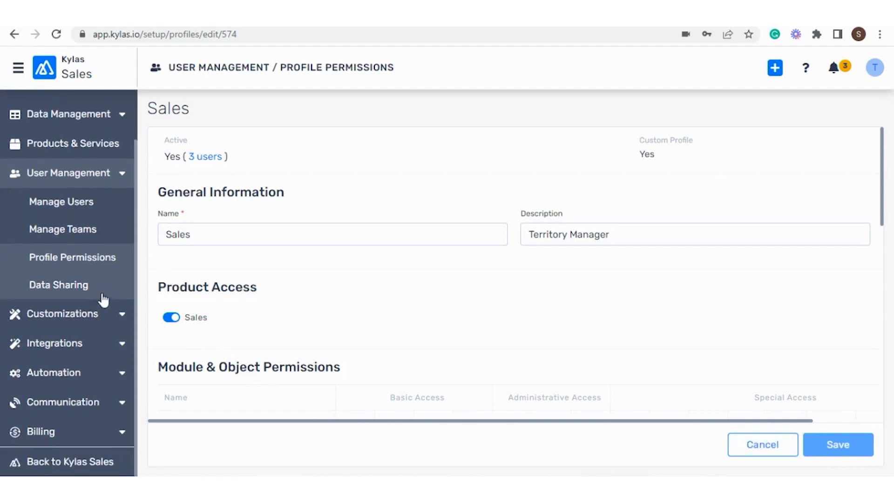
pyautogui.click(123, 323)
pyautogui.scroll(-2, 86, 340)
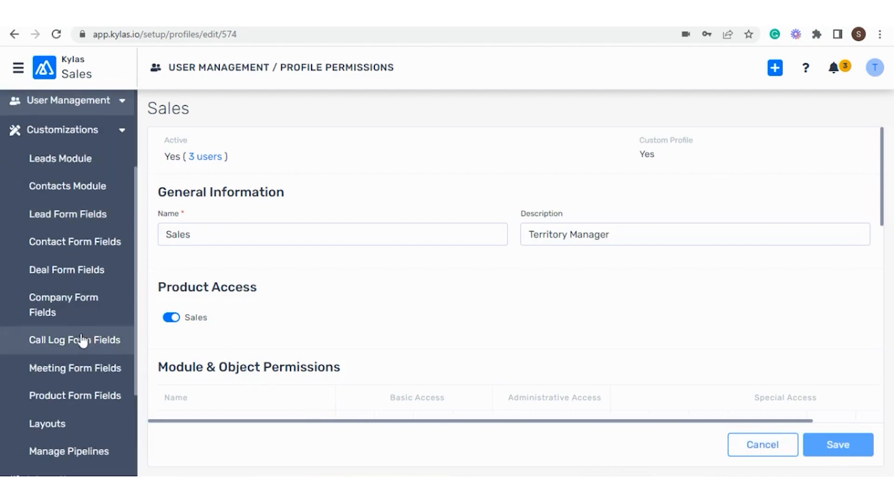
pyautogui.scroll(-1, 74, 364)
pyautogui.click(60, 359)
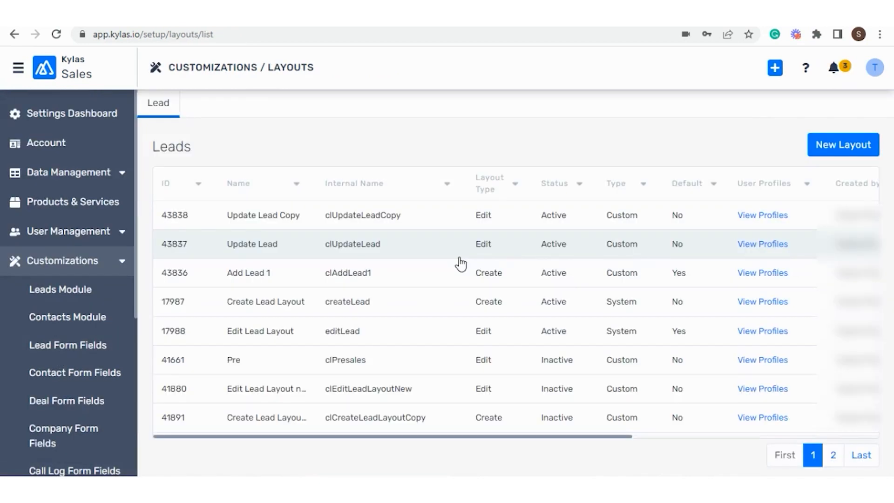
# Create a new layout of type Add Lead Layout and name it Create Lead Form.
pyautogui.click(838, 147)
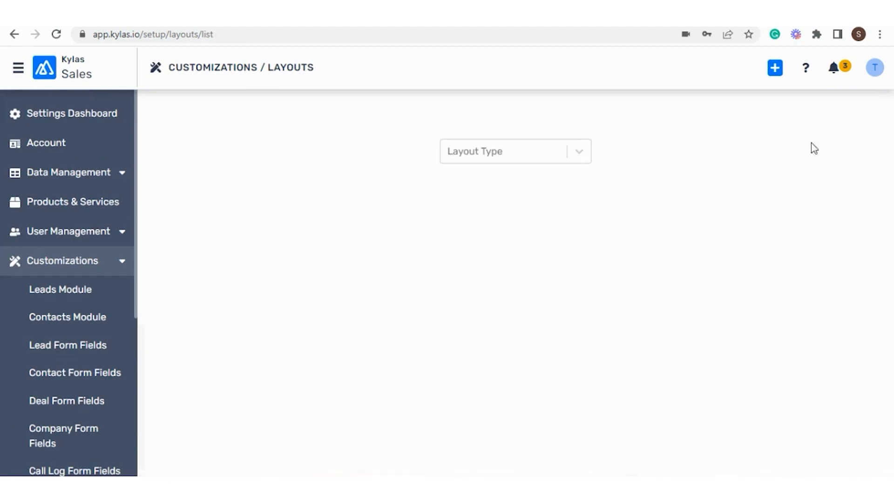
pyautogui.click(583, 159)
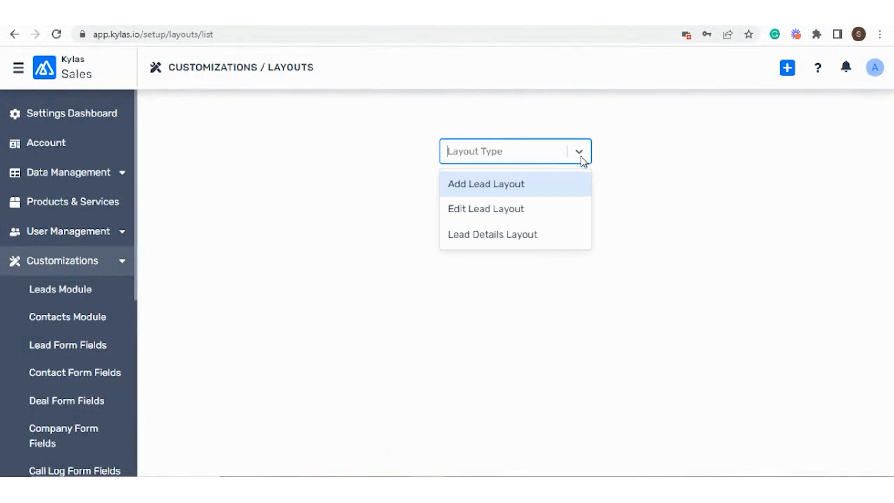
pyautogui.click(572, 186)
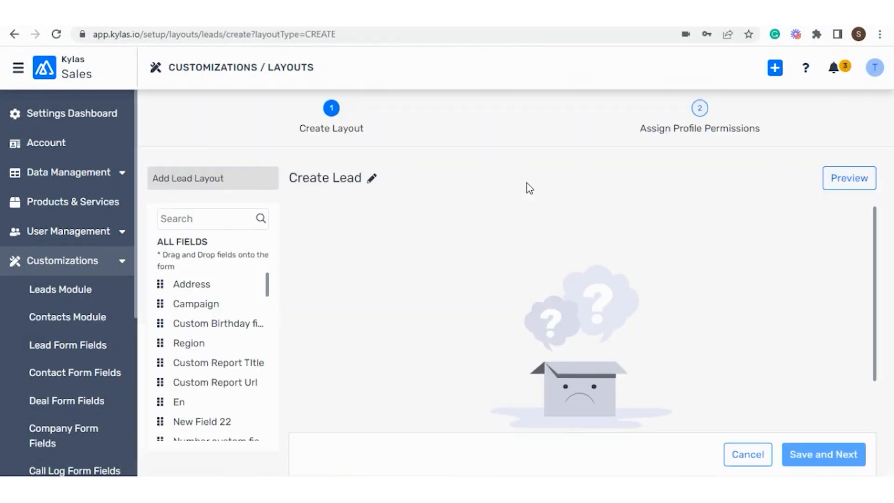
pyautogui.click(372, 178)
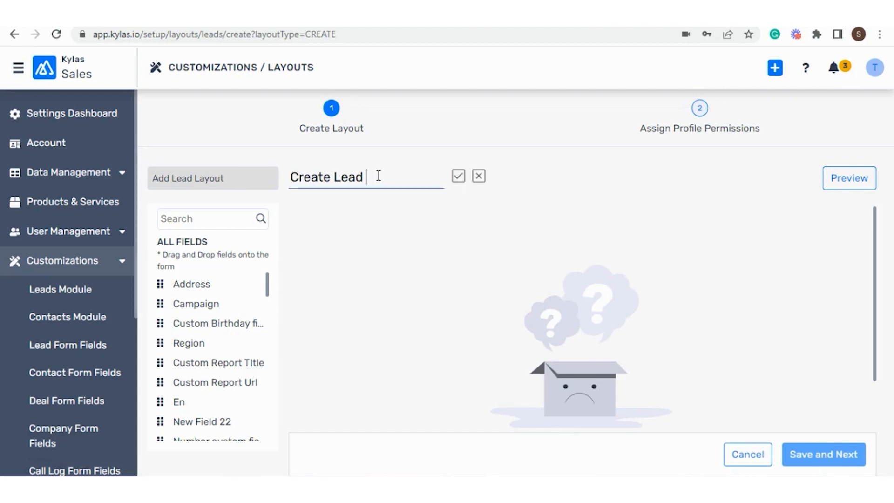
pyautogui.write('Form')
pyautogui.click(459, 177)
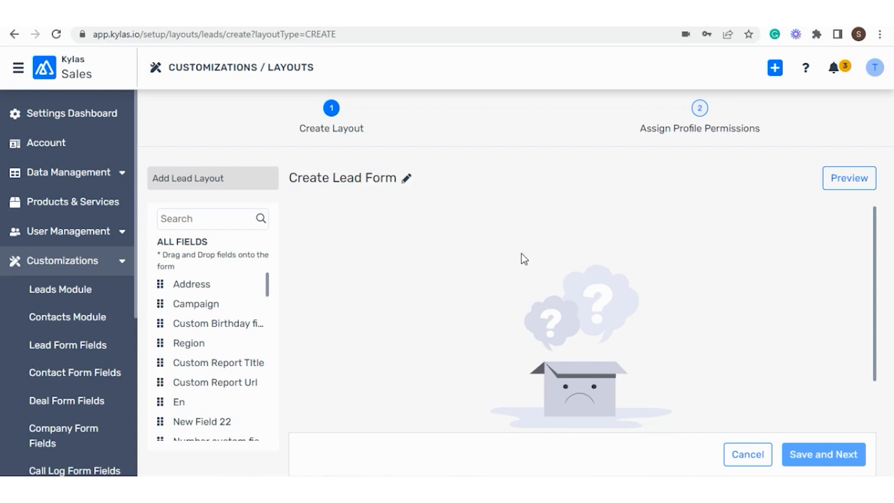
# Add a second section to the form and rename the first section as Basic Info.
pyautogui.click(603, 424)
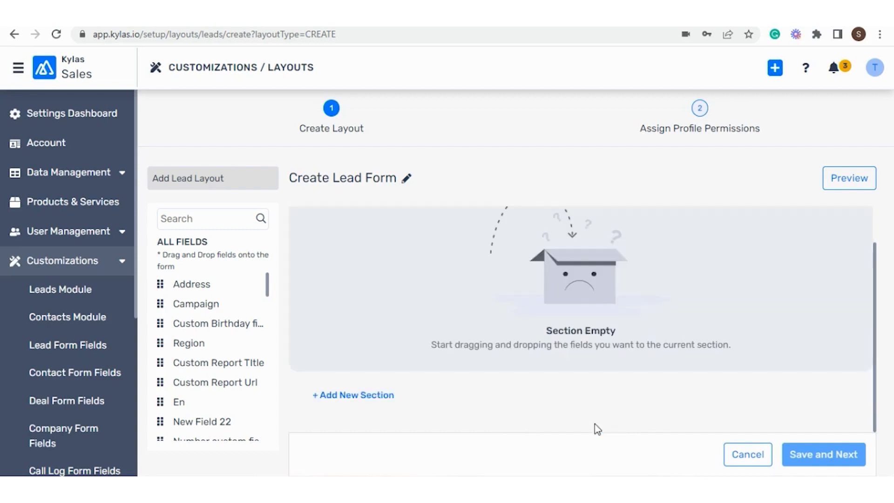
pyautogui.click(365, 396)
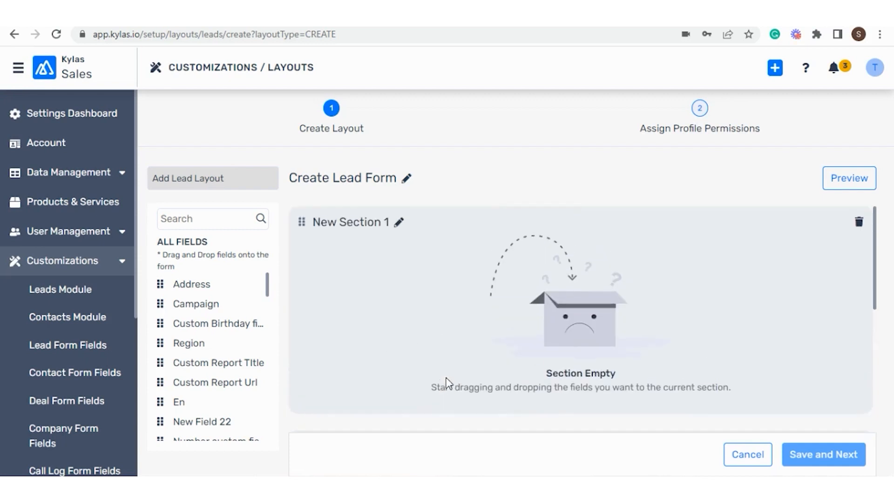
pyautogui.click(399, 224)
pyautogui.moveTo(393, 225); pyautogui.dragTo(291, 227)
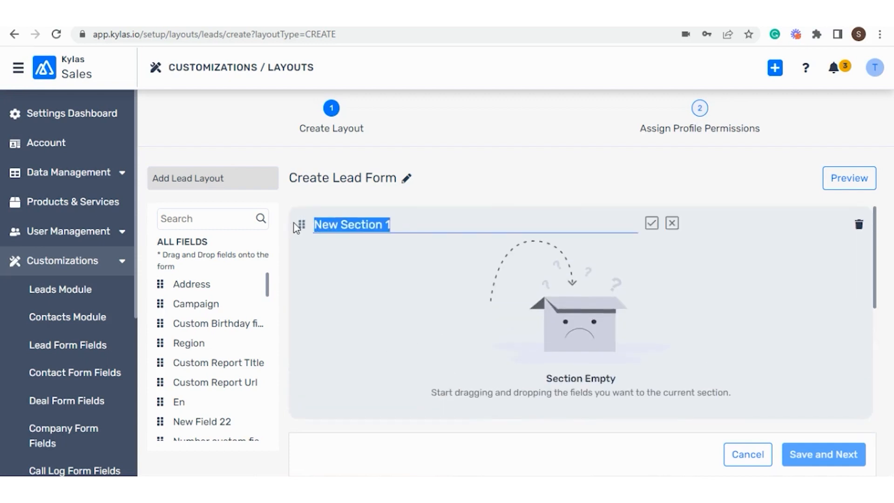
pyautogui.write('Basic')
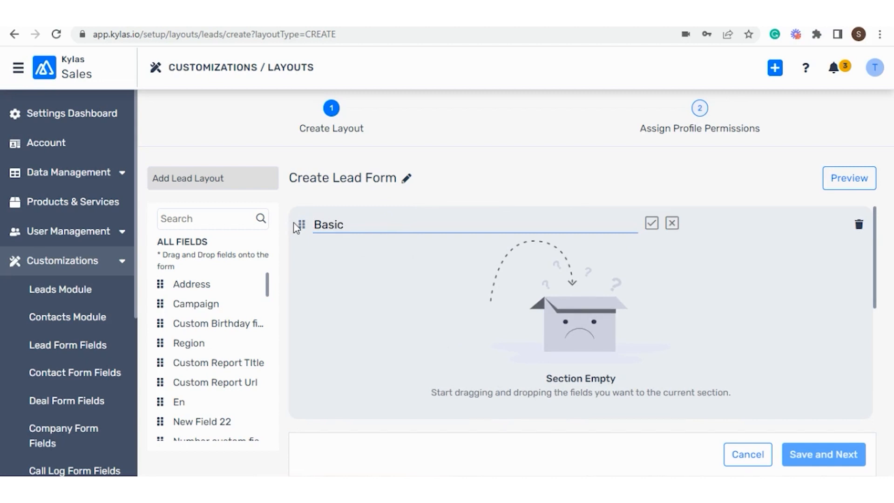
pyautogui.write(' Info')
pyautogui.click(652, 224)
# Rename the second section of the form as Requirements.
pyautogui.scroll(-3, 449, 320)
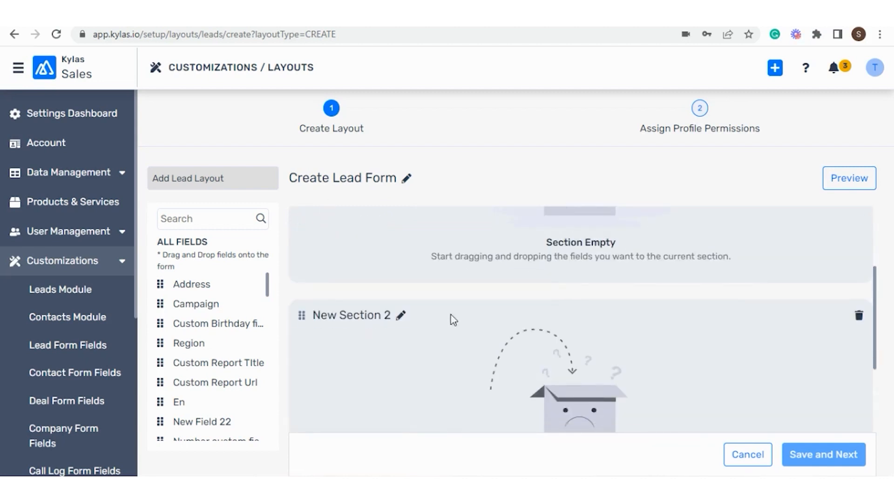
pyautogui.click(401, 318)
pyautogui.moveTo(393, 318); pyautogui.dragTo(314, 318)
pyautogui.write('R')
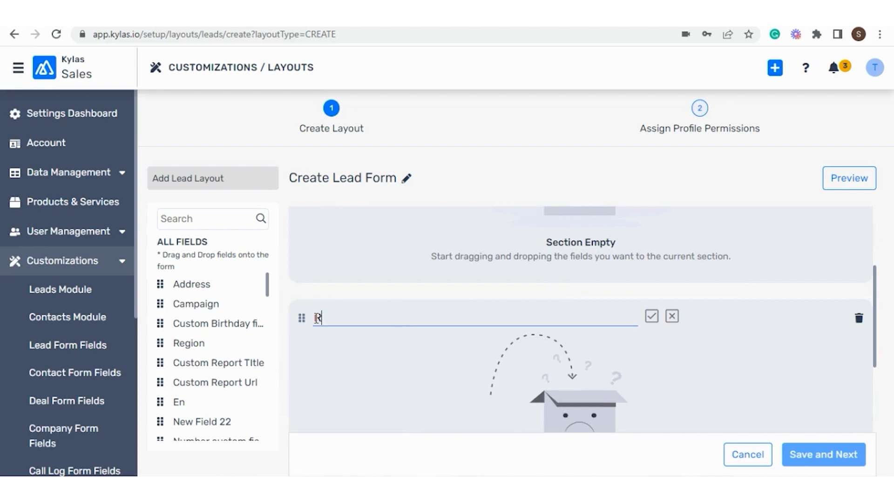
pyautogui.write('equiremen')
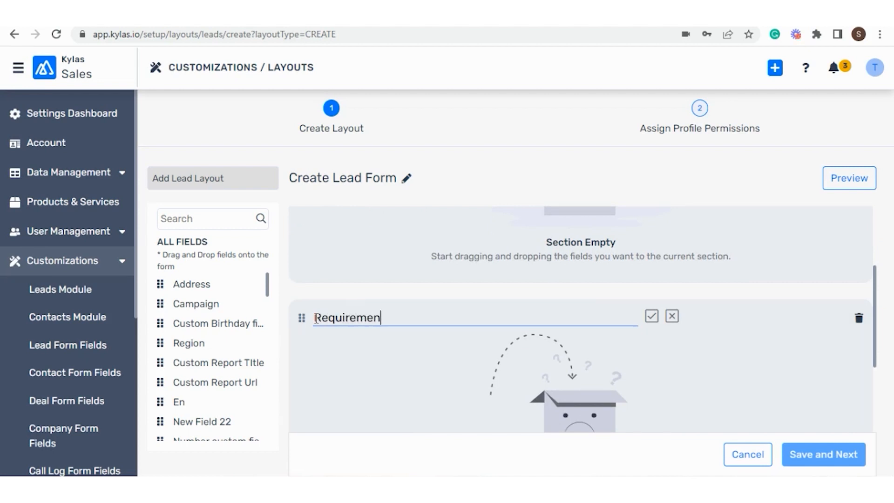
pyautogui.write('ts')
pyautogui.click(651, 317)
# Find the First Name and Last Name fields and place both in the Basic Info section.
pyautogui.scroll(3, 440, 322)
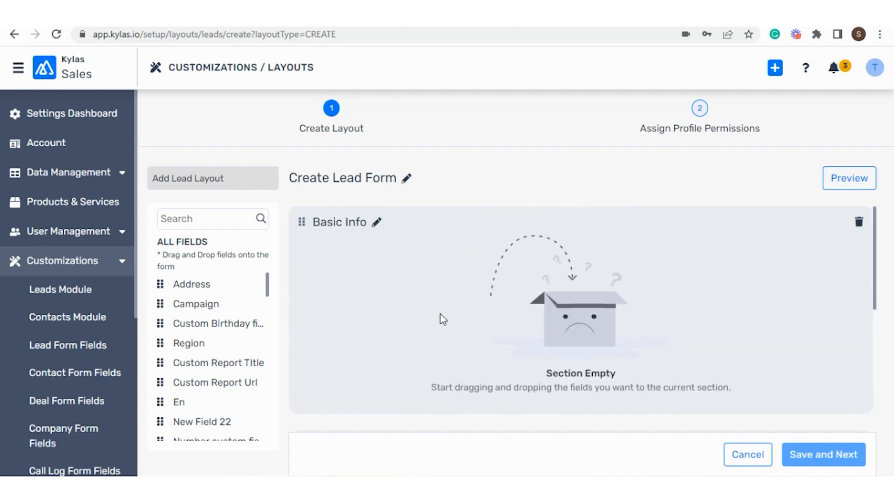
pyautogui.click(218, 223)
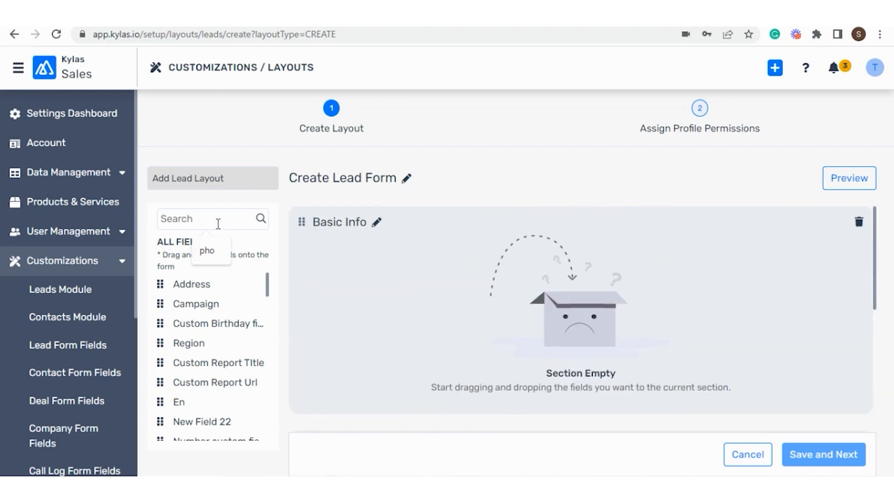
pyautogui.write('first')
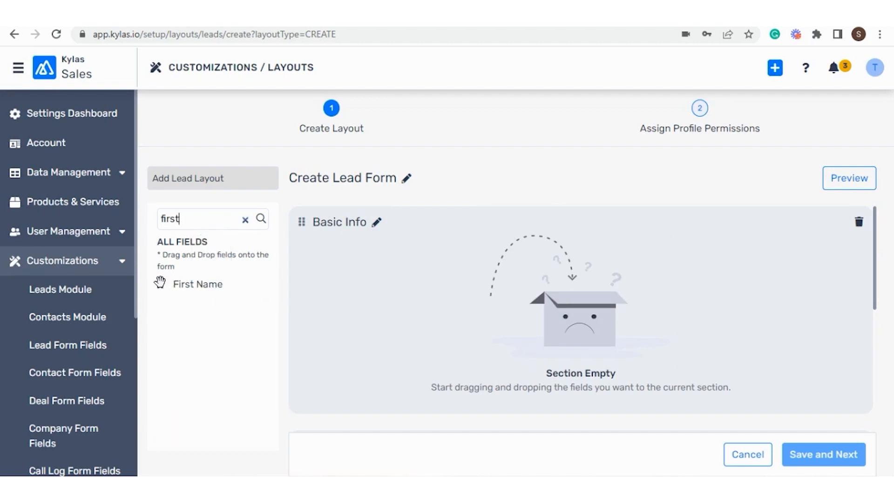
pyautogui.moveTo(162, 283); pyautogui.dragTo(298, 257)
pyautogui.doubleClick(163, 219)
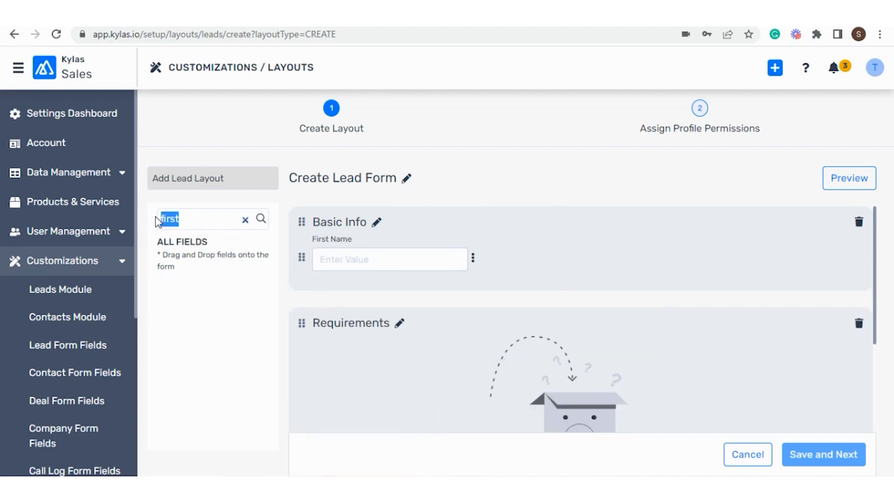
pyautogui.write('last')
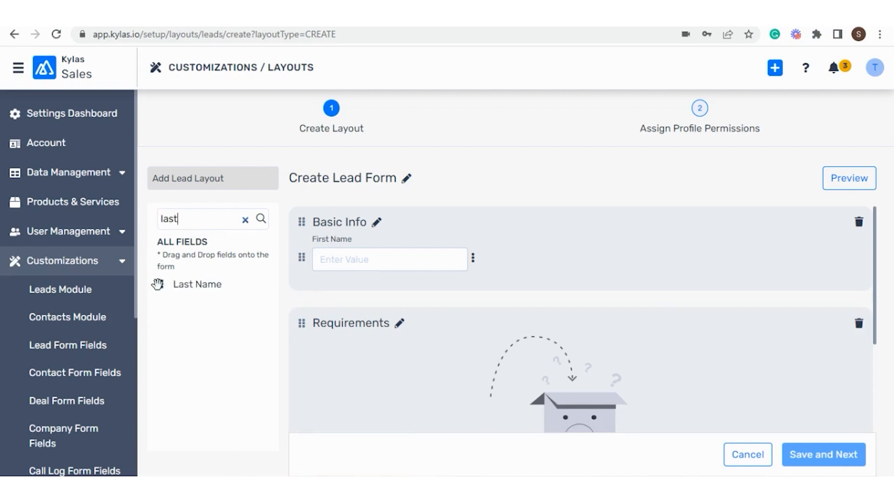
pyautogui.moveTo(162, 284); pyautogui.dragTo(443, 278)
# Find the Phone Numbers field and place it in the Requirements section.
pyautogui.scroll(-2, 393, 336)
pyautogui.moveTo(189, 219); pyautogui.dragTo(151, 224)
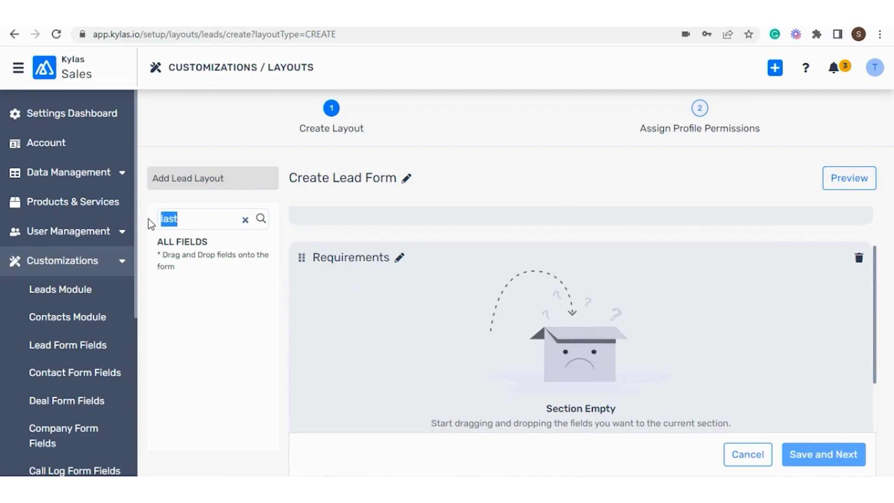
pyautogui.write('phone')
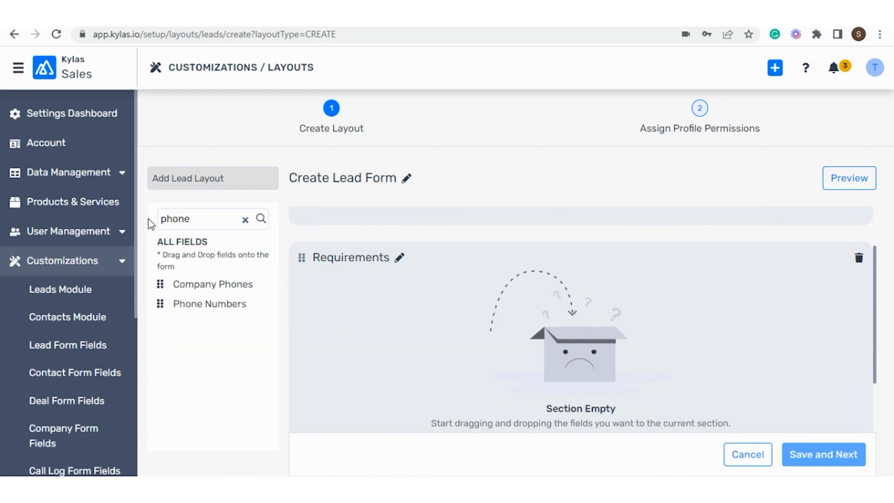
pyautogui.moveTo(160, 303); pyautogui.dragTo(387, 321)
# Examine the options available for the Last Name, First Name and Phone Numbers fields on the form.
pyautogui.scroll(1, 605, 343)
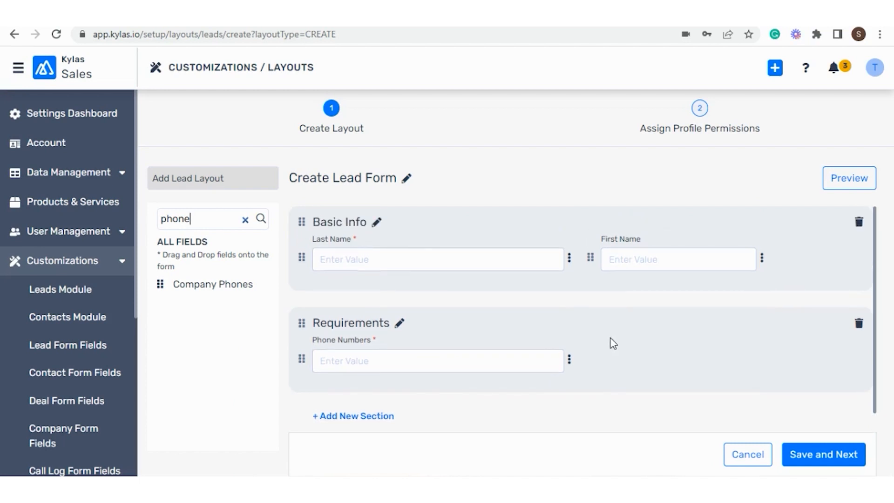
pyautogui.click(569, 258)
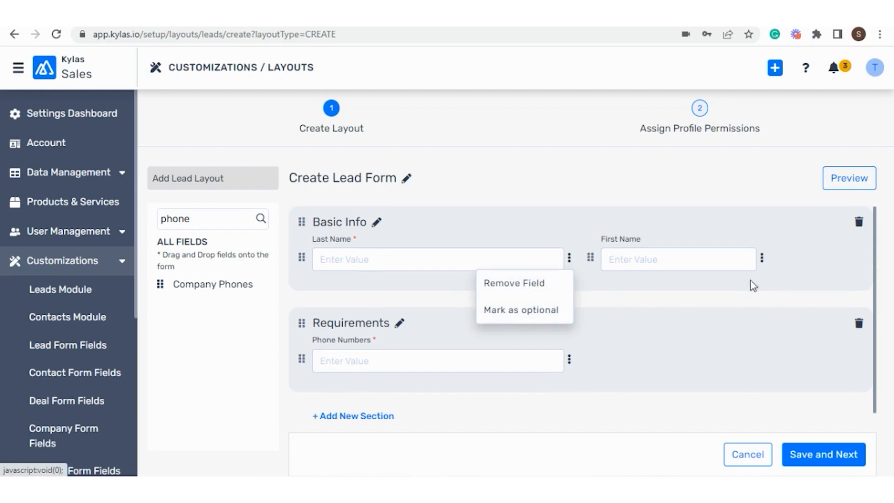
pyautogui.click(762, 257)
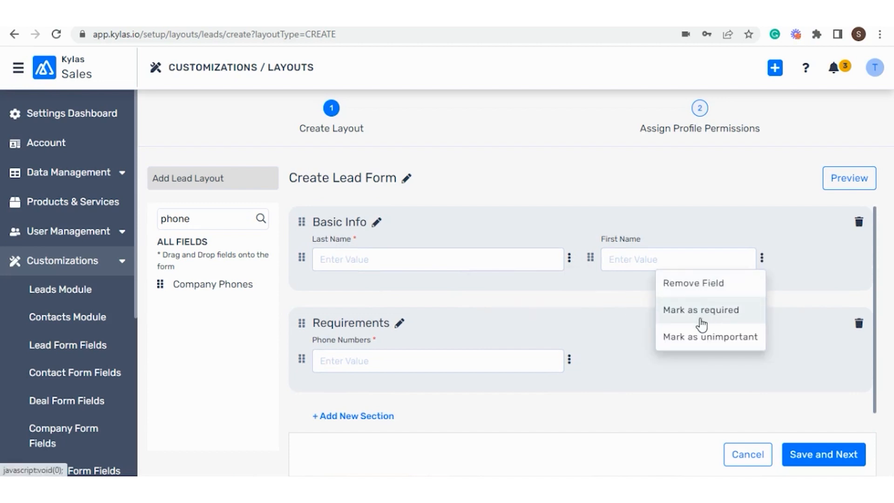
pyautogui.click(615, 356)
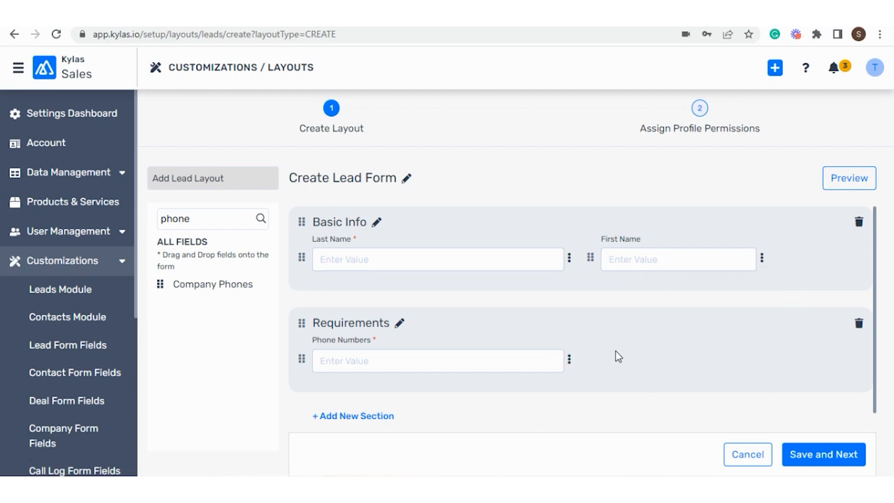
pyautogui.click(569, 360)
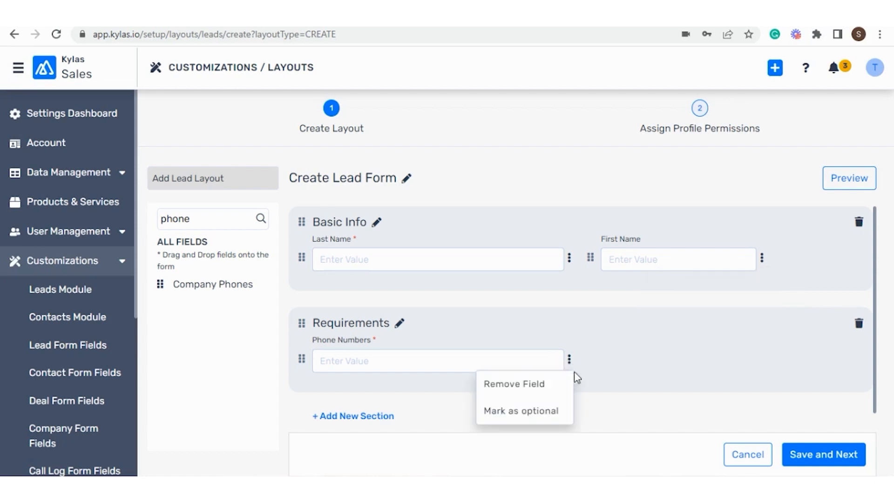
pyautogui.click(617, 363)
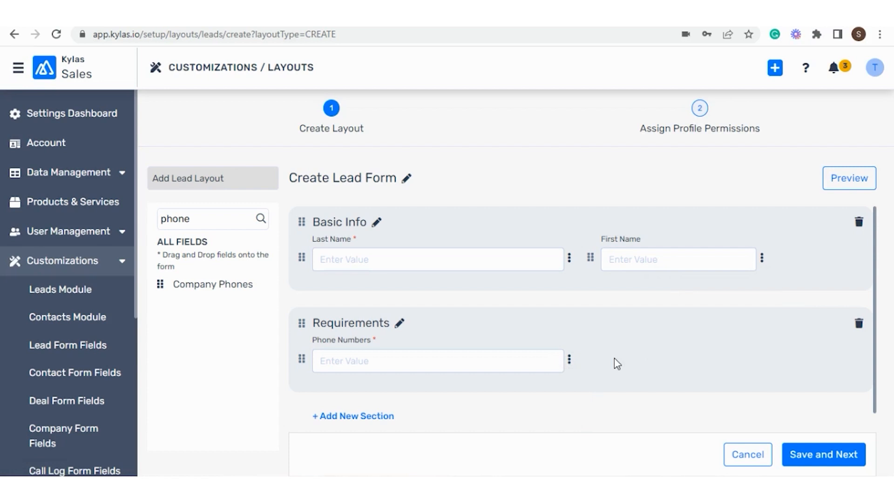
# Preview the Create Lead Form layout, then close the preview.
pyautogui.click(853, 189)
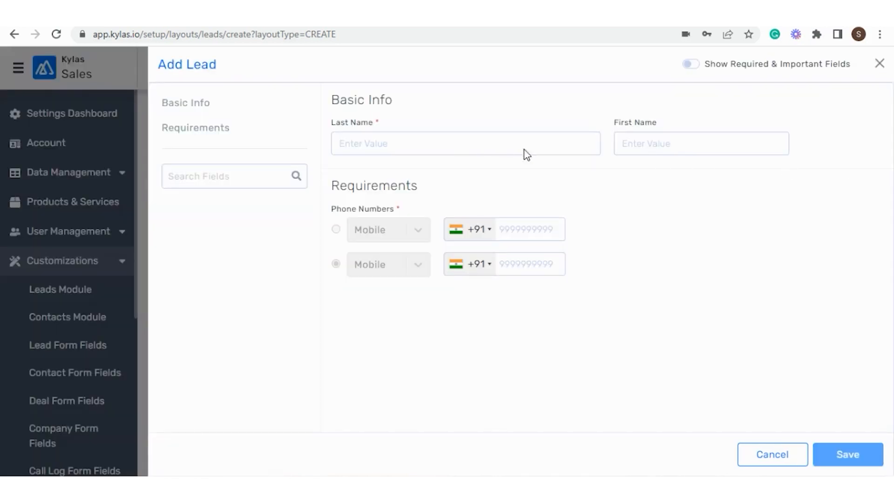
pyautogui.click(756, 460)
pyautogui.scroll(-1, 745, 303)
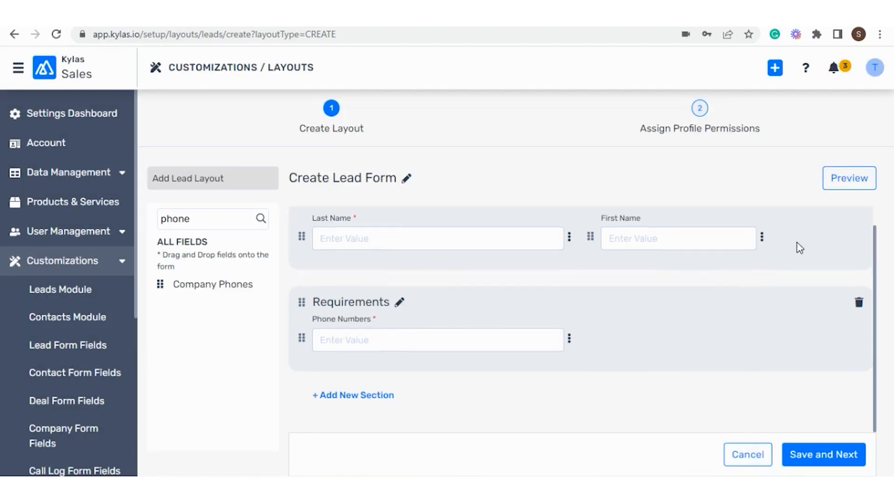
# Save the Create Lead Form layout, make it the default layout, and save the profile permissions.
pyautogui.click(812, 459)
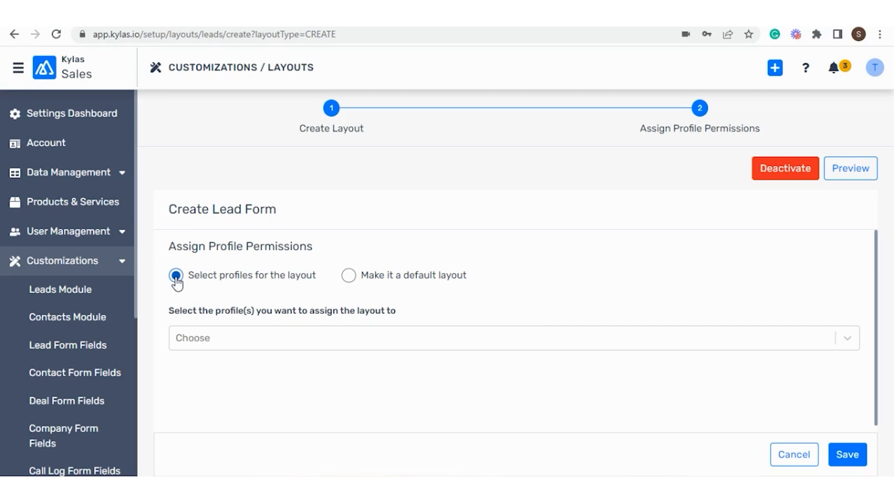
pyautogui.click(348, 275)
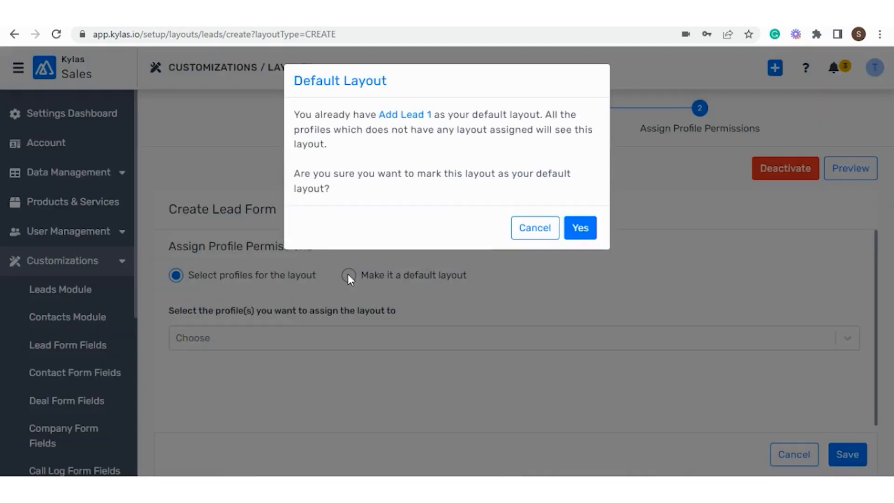
pyautogui.click(583, 236)
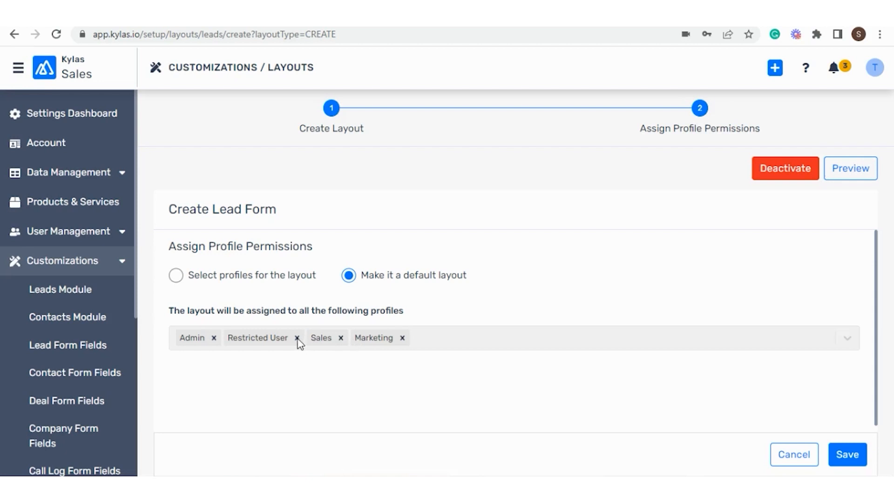
pyautogui.scroll(-1, 461, 333)
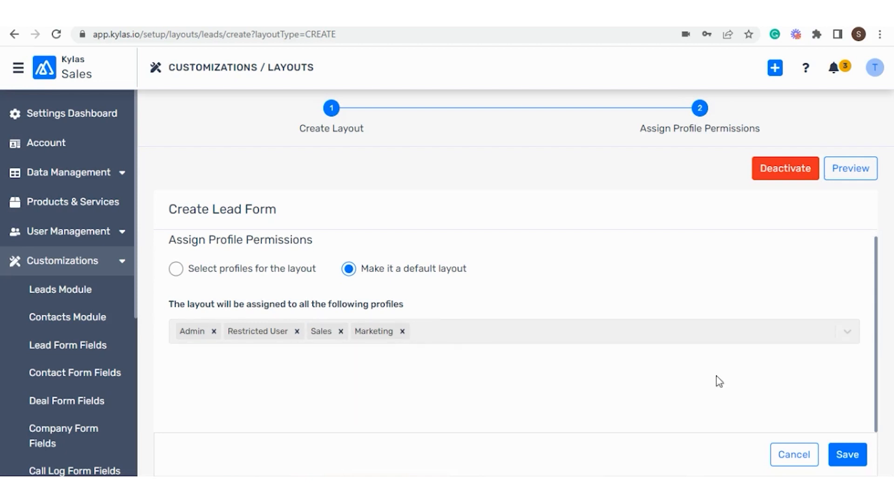
pyautogui.click(845, 454)
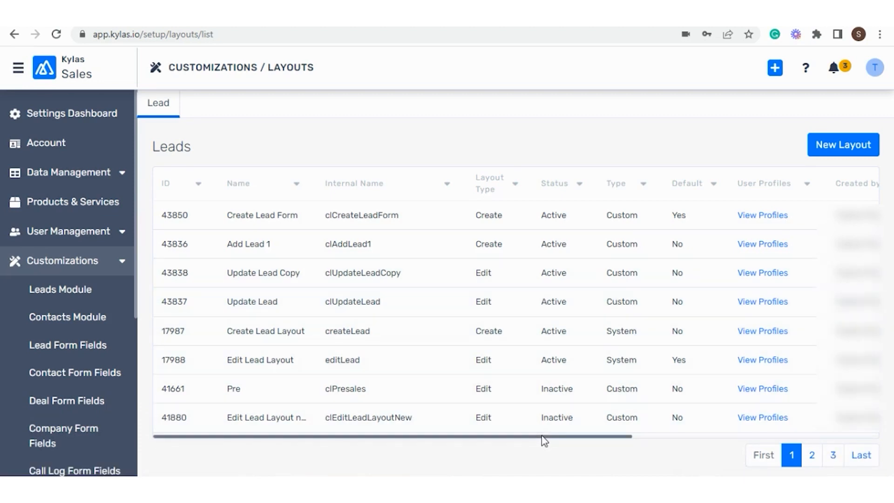
# Examine the remaining columns of the layouts list and check the custom layout in a new Add Lead form.
pyautogui.moveTo(542, 437); pyautogui.dragTo(807, 439)
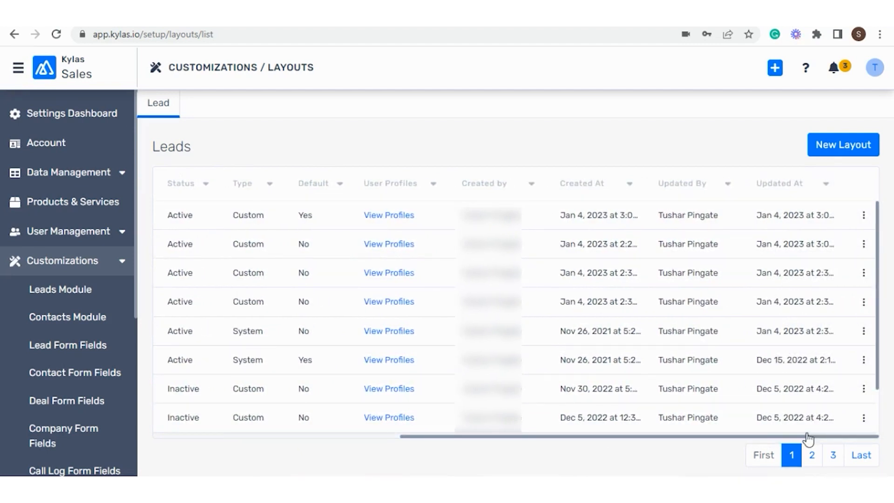
pyautogui.click(768, 73)
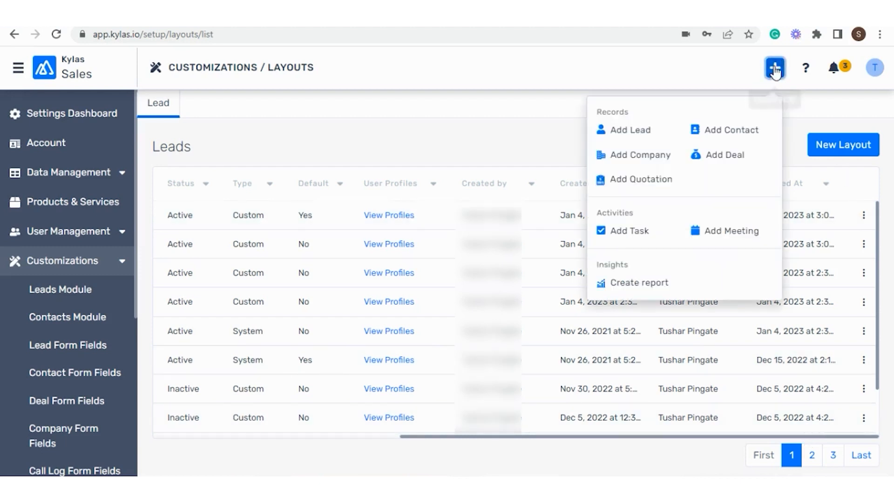
pyautogui.click(632, 133)
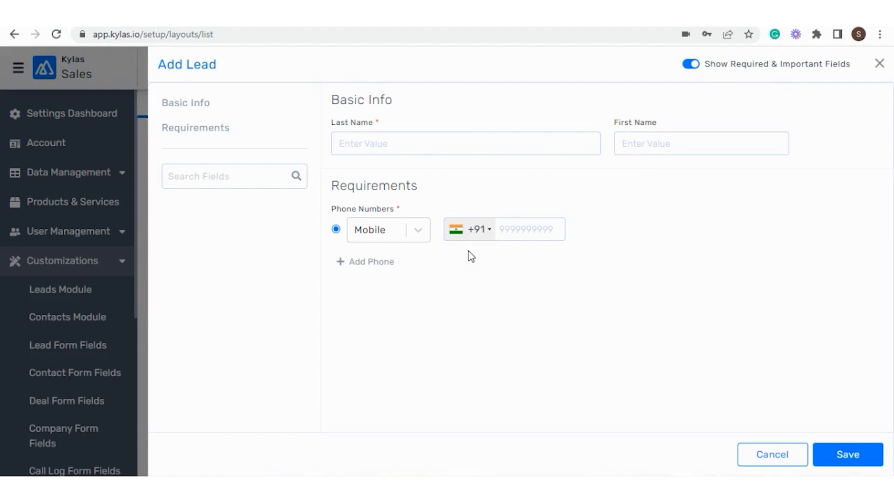
pyautogui.click(769, 458)
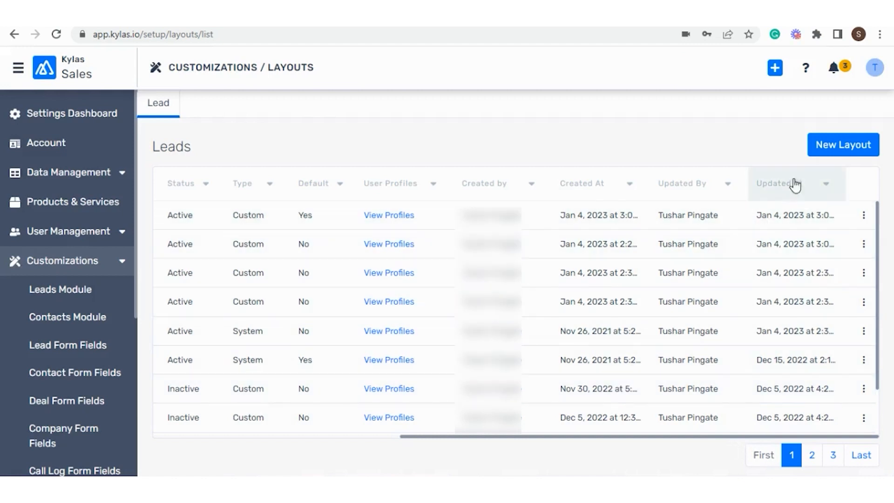
# Create a new layout of type Edit Lead Layout and rename it Edit Lead Form.
pyautogui.click(826, 155)
pyautogui.click(581, 156)
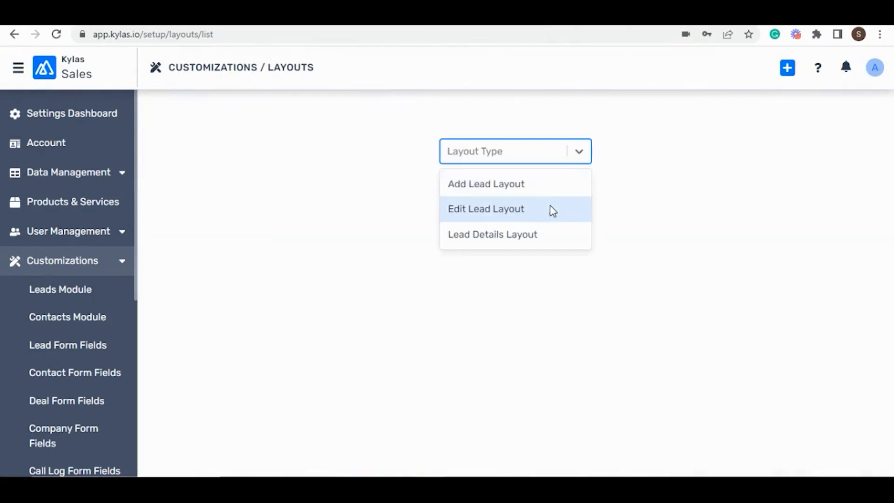
pyautogui.click(550, 217)
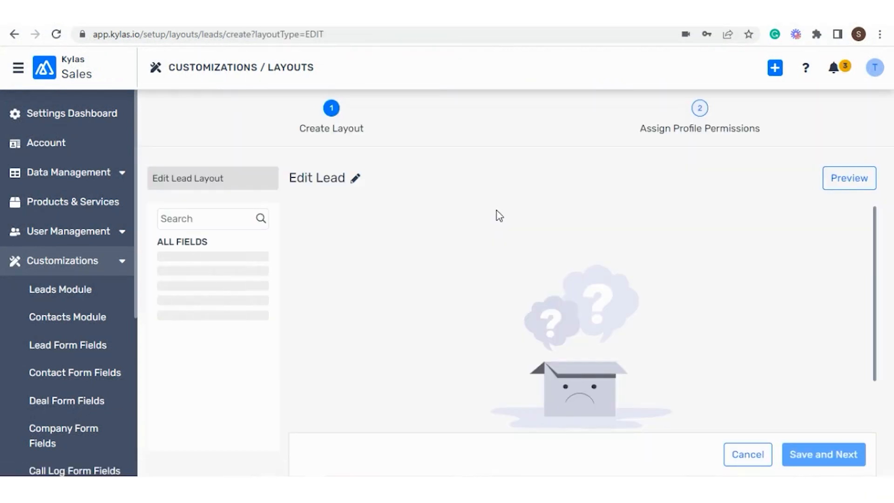
pyautogui.click(357, 180)
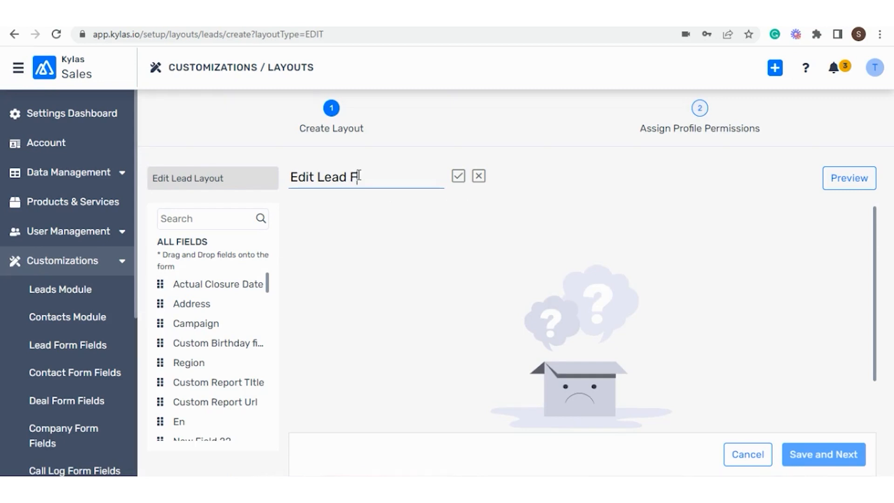
pyautogui.write('Form')
pyautogui.click(458, 176)
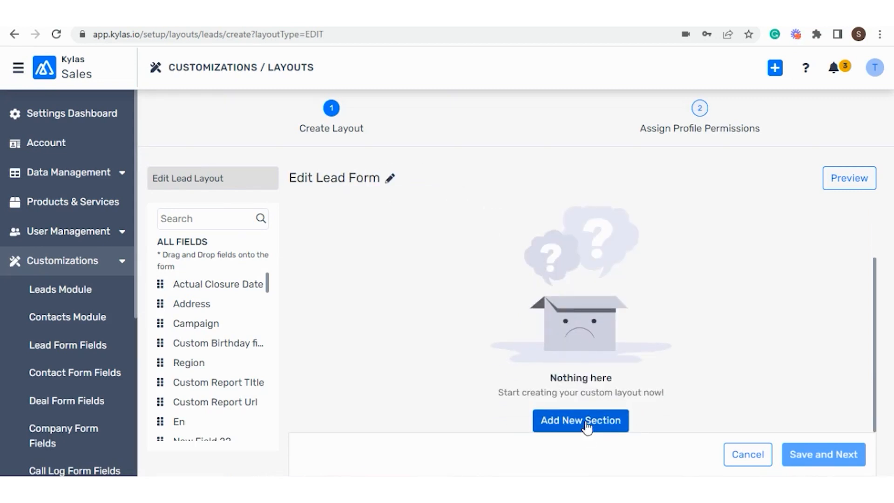
# Add a section to the Edit Lead Form layout and name it Address.
pyautogui.click(586, 424)
pyautogui.click(401, 226)
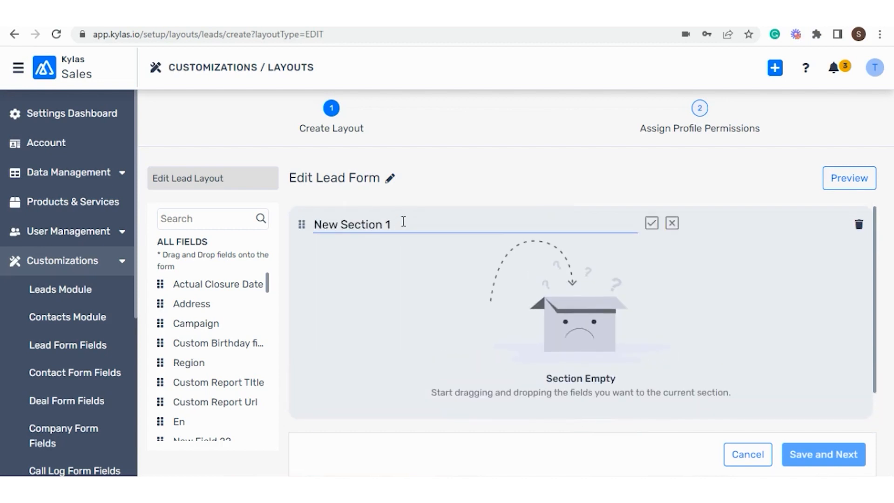
pyautogui.moveTo(401, 224); pyautogui.dragTo(316, 224)
pyautogui.write('Address')
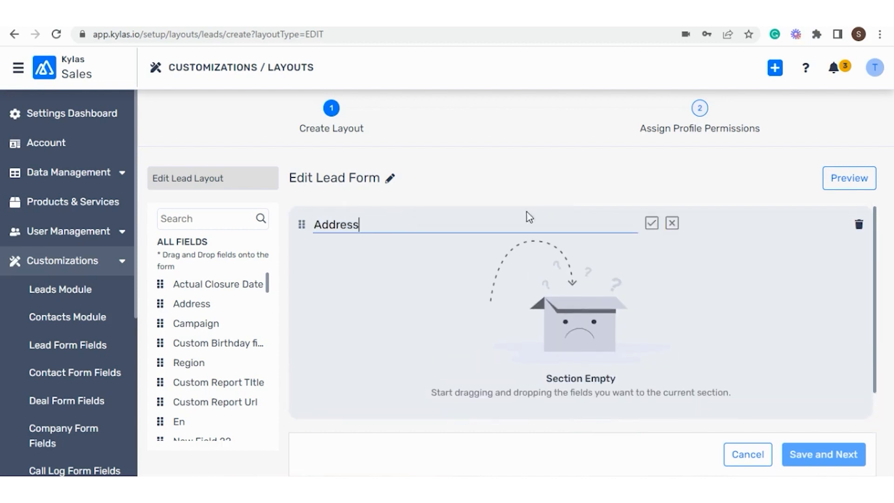
pyautogui.click(652, 226)
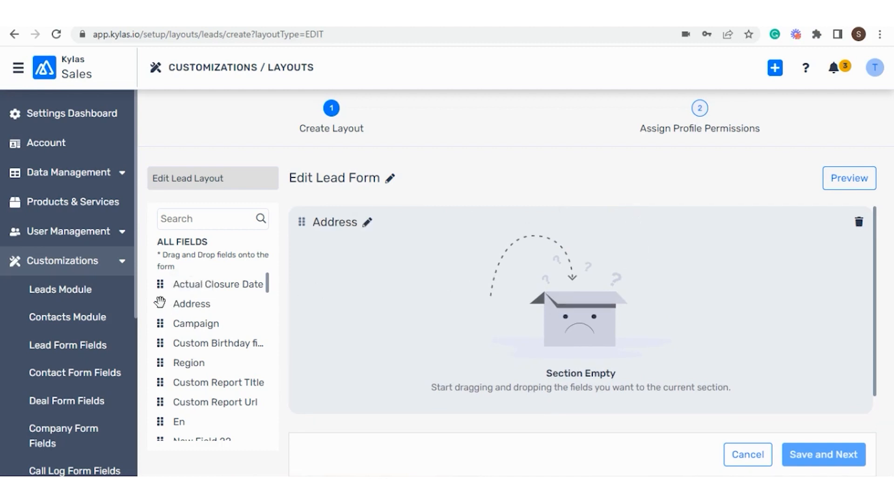
# Place the Address and Region fields in the Address section and preview the form.
pyautogui.moveTo(171, 308); pyautogui.dragTo(410, 293)
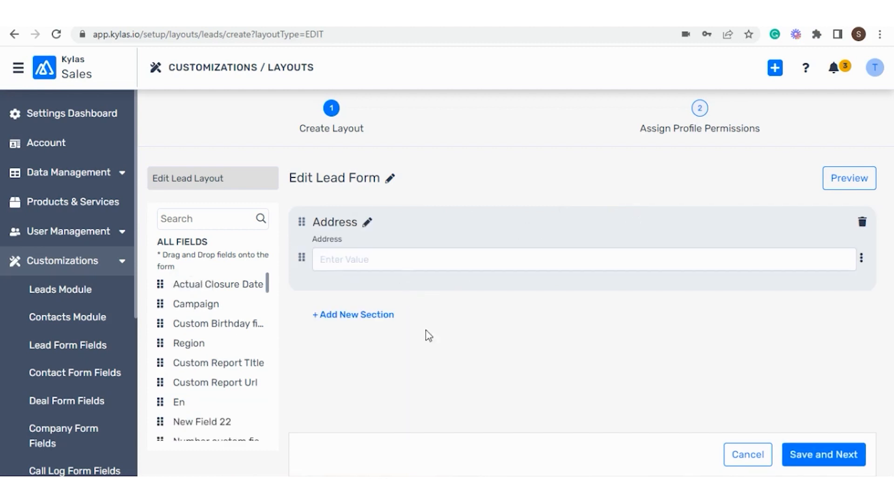
pyautogui.moveTo(169, 344); pyautogui.dragTo(479, 268)
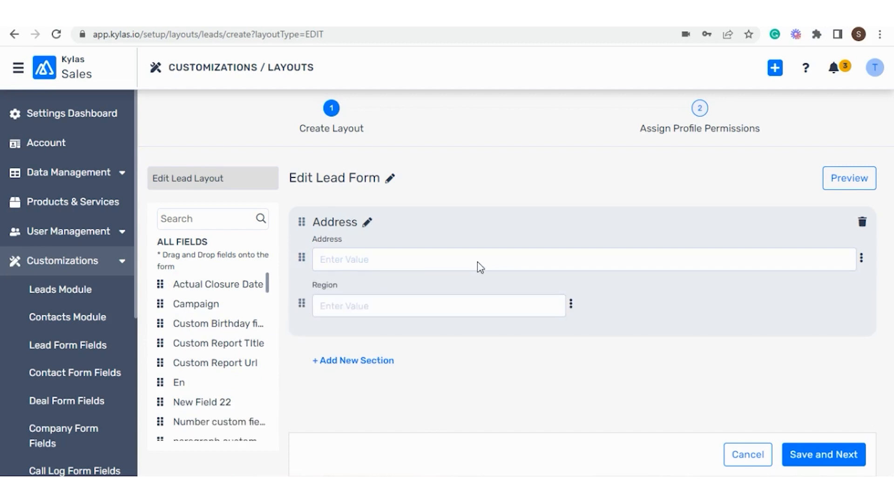
pyautogui.click(833, 181)
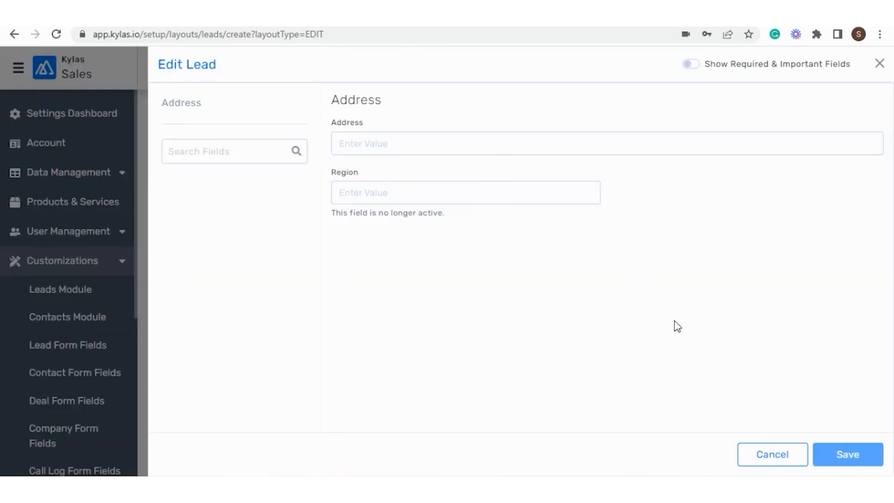
pyautogui.click(750, 454)
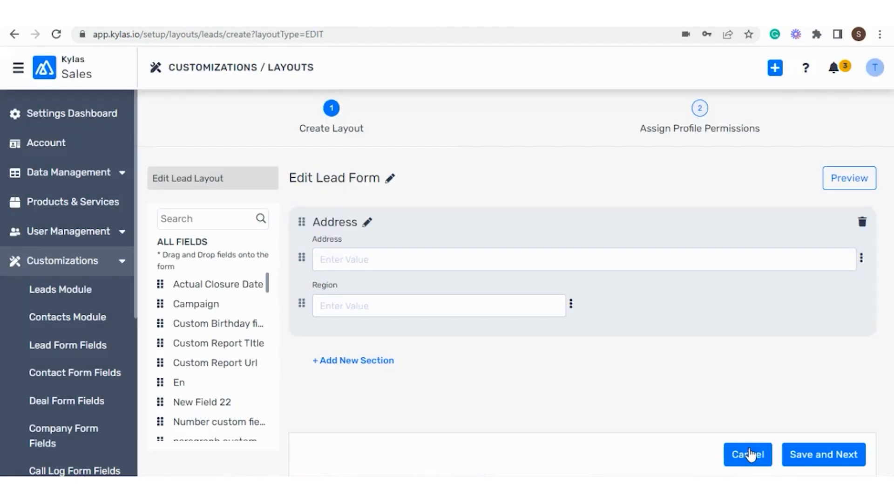
# Save the Edit Lead Form layout, set it as the default layout, and save its profile assignment.
pyautogui.click(815, 454)
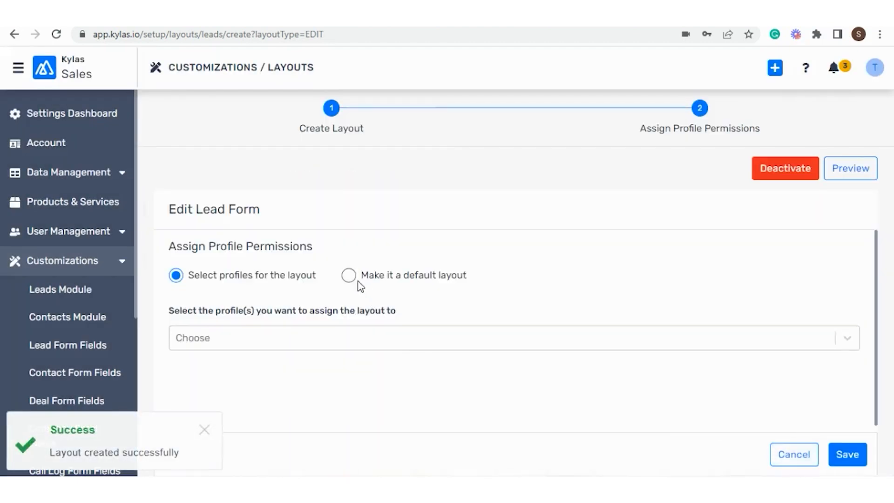
pyautogui.click(350, 275)
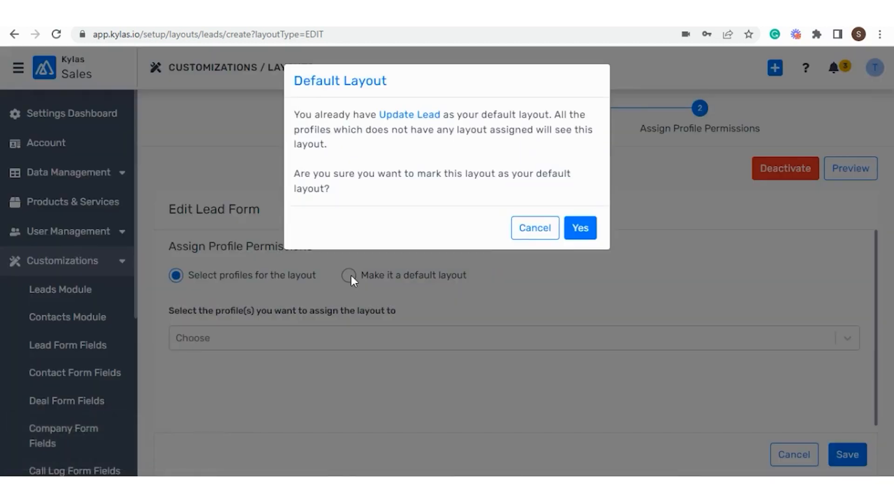
pyautogui.click(580, 227)
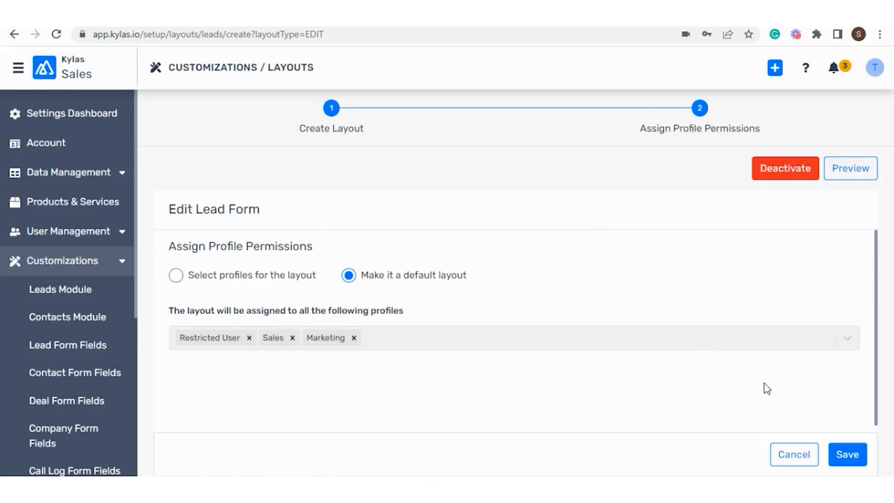
pyautogui.click(845, 460)
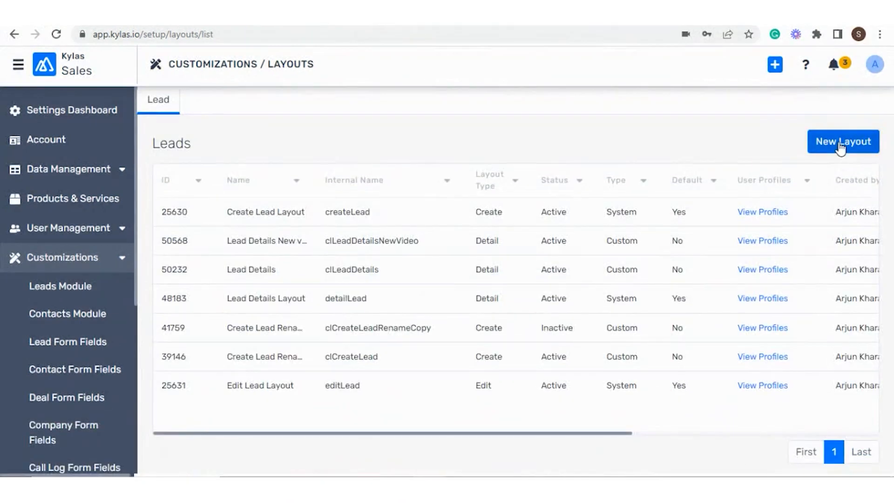
# Start a new layout of type Lead Details Layout.
pyautogui.click(841, 148)
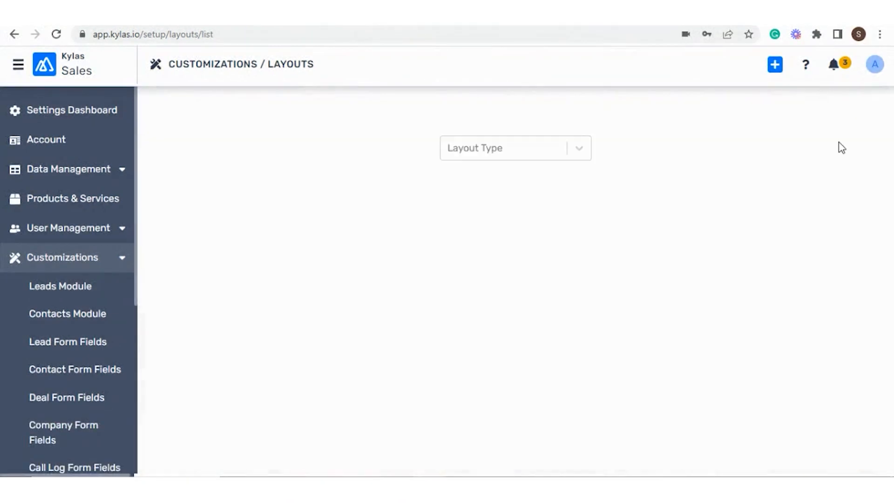
pyautogui.click(581, 150)
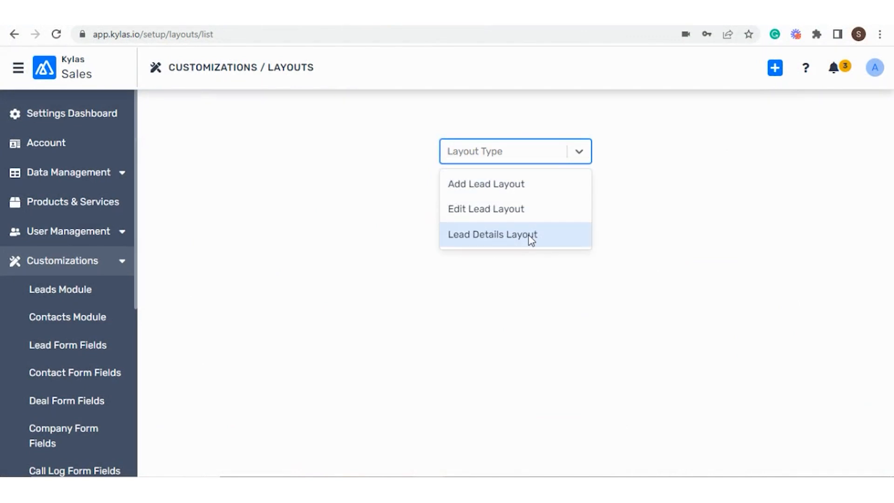
pyautogui.click(531, 239)
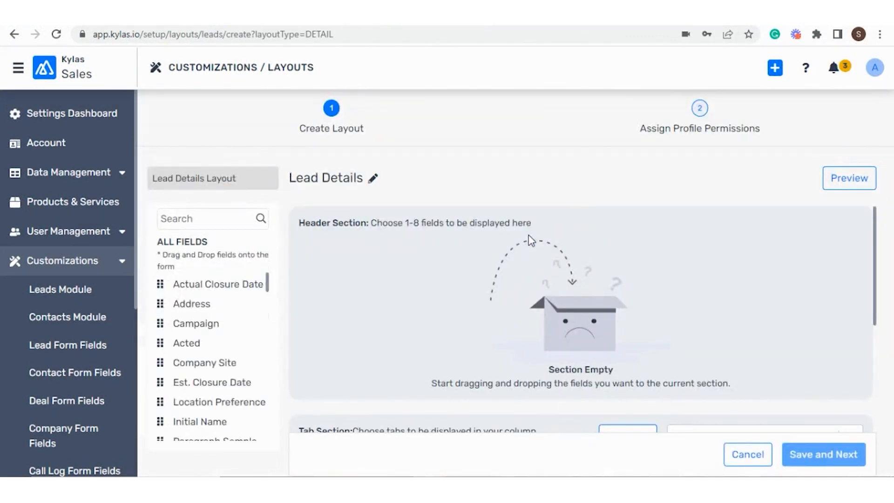
# Rename the new lead details layout as Lead Details Page.
pyautogui.click(375, 179)
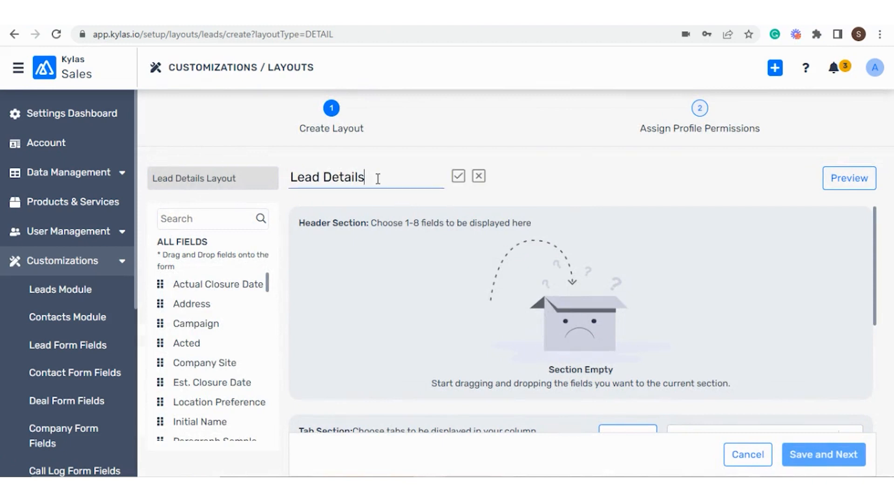
pyautogui.write('Page')
pyautogui.click(459, 176)
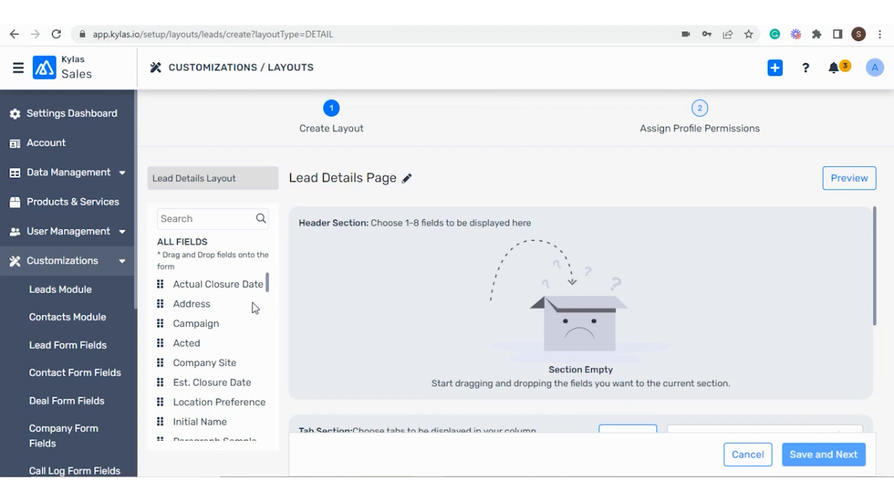
# Place the Address, Initial Name and City fields in the layout's header section.
pyautogui.moveTo(168, 308); pyautogui.dragTo(410, 304)
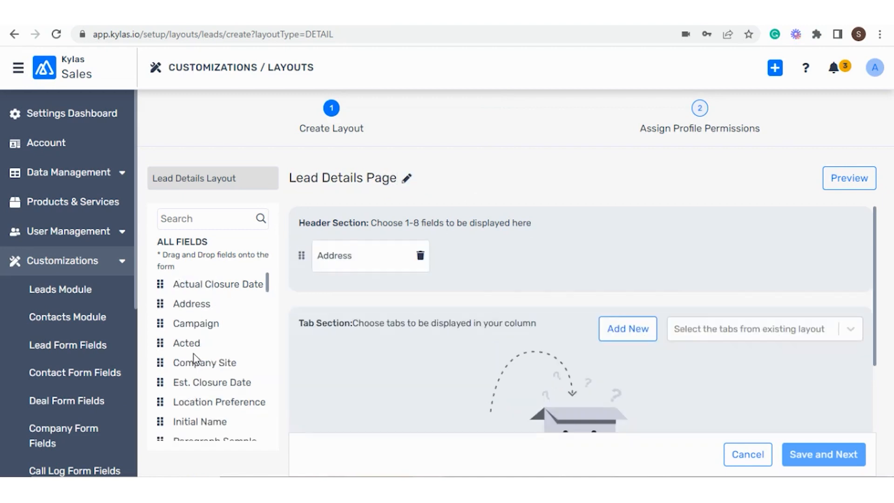
pyautogui.scroll(-1, 196, 358)
pyautogui.moveTo(162, 355); pyautogui.dragTo(482, 268)
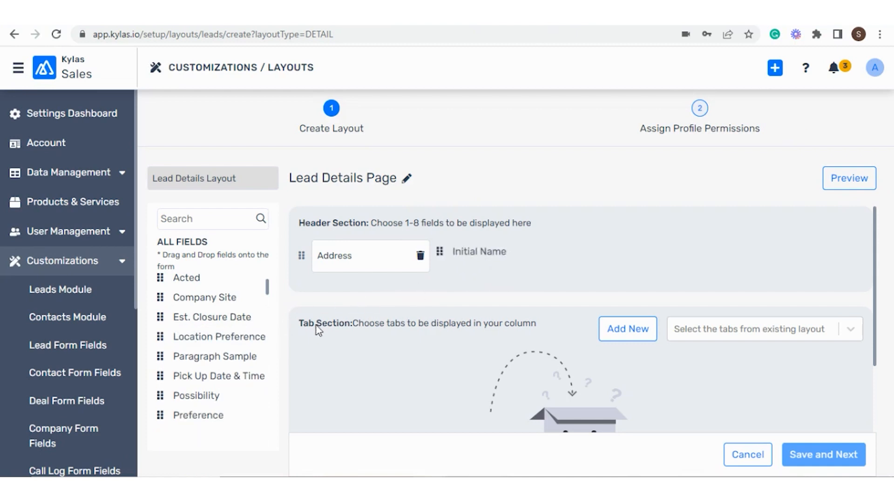
pyautogui.scroll(-3, 200, 355)
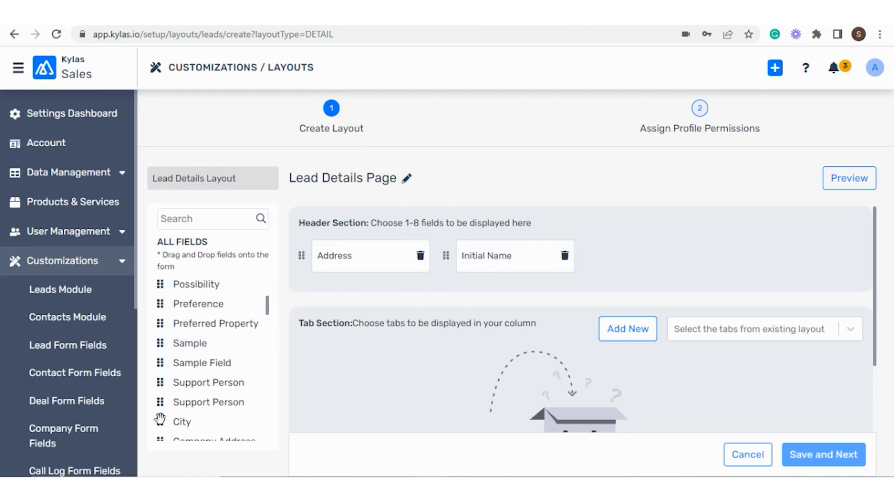
pyautogui.moveTo(160, 421); pyautogui.dragTo(632, 260)
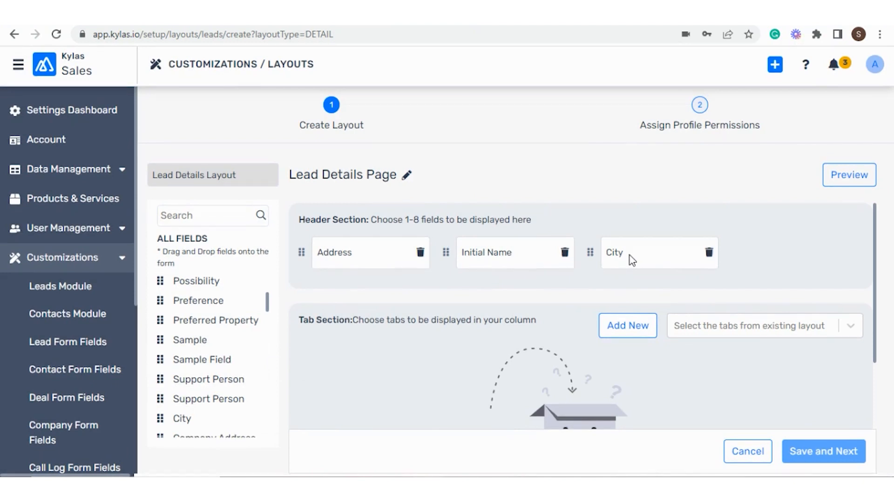
# Import the tabs of the existing Lead Details layout into the tab section.
pyautogui.scroll(-2, 633, 298)
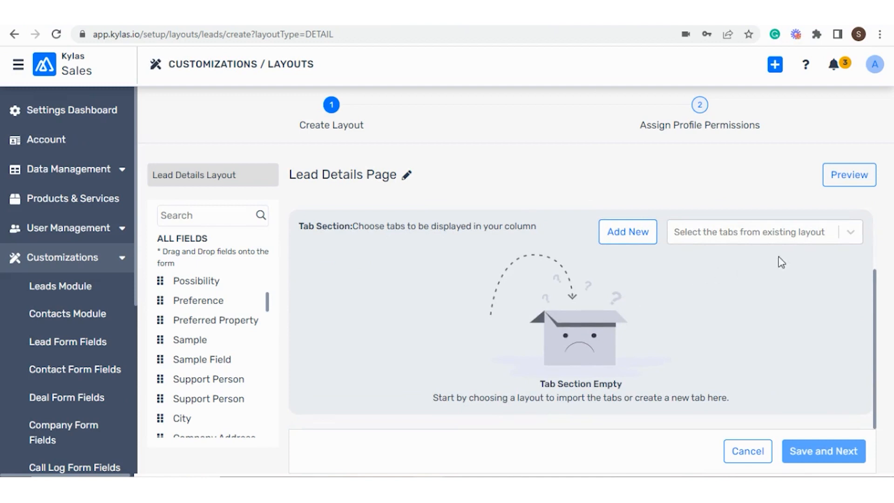
pyautogui.click(850, 235)
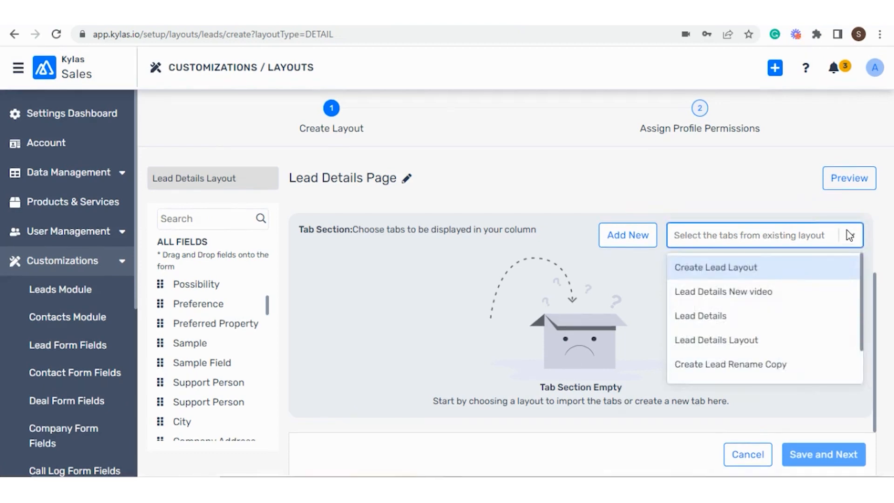
pyautogui.click(769, 319)
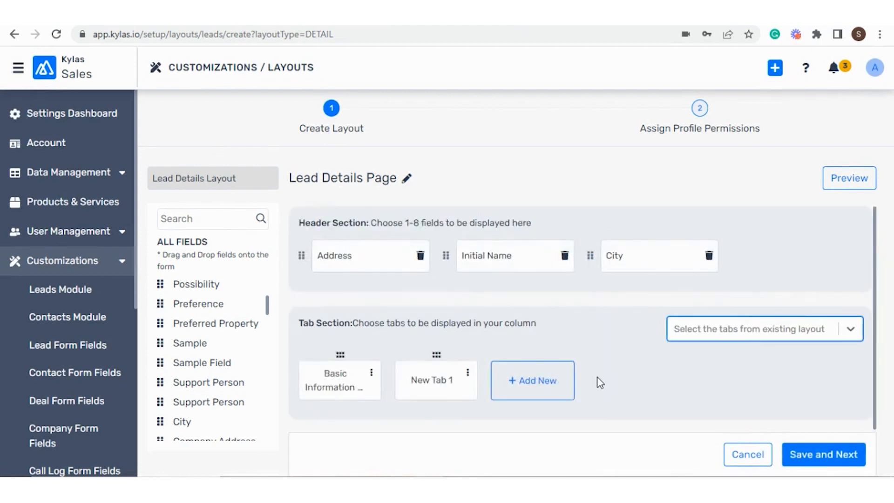
# In the Basic Information tab, remove the Last Name field and add the City field beside Owner.
pyautogui.click(334, 386)
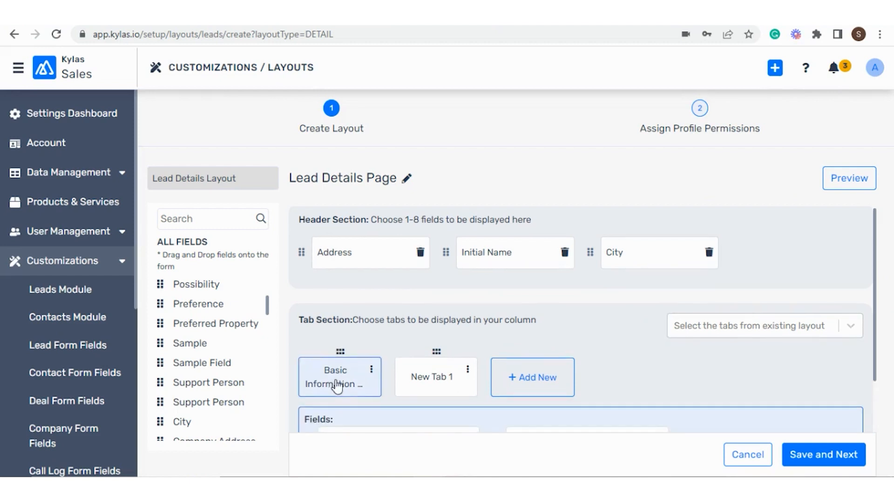
pyautogui.scroll(-1, 335, 382)
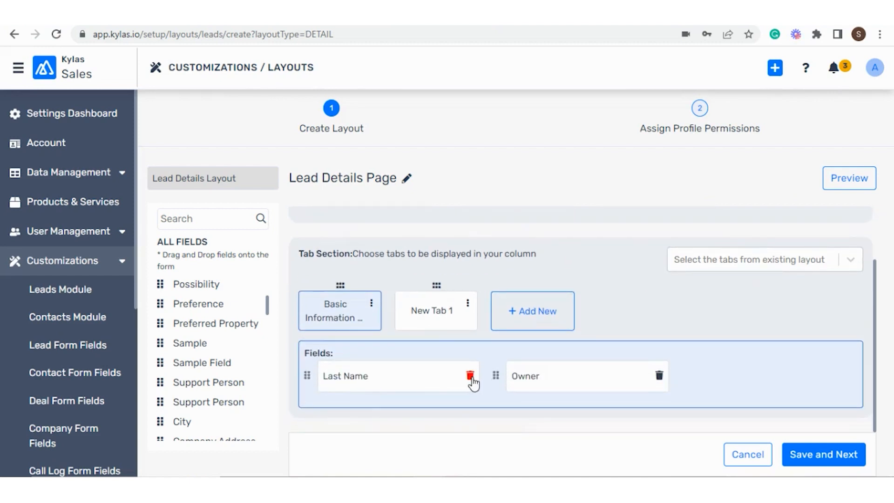
pyautogui.click(470, 375)
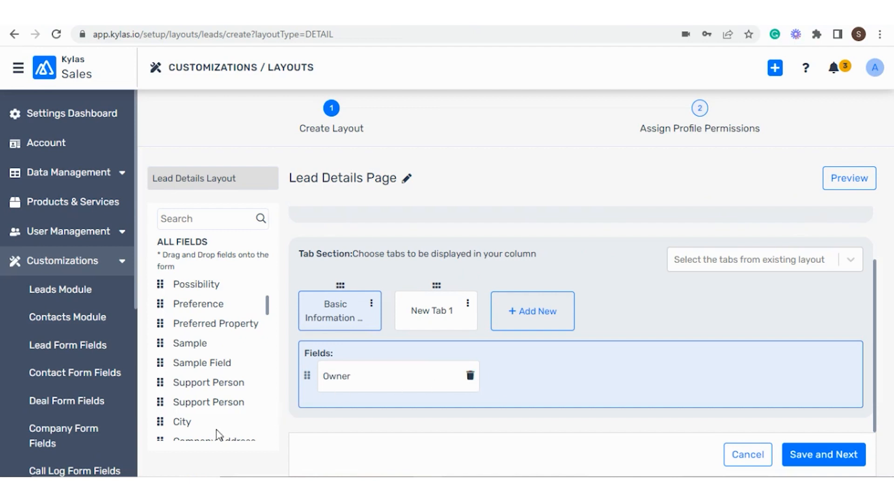
pyautogui.moveTo(160, 422); pyautogui.dragTo(563, 376)
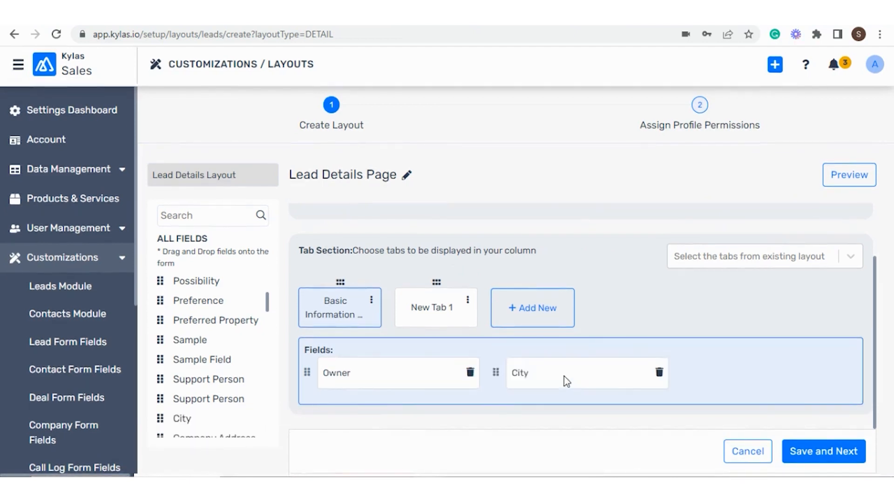
# Add a third tab to the tab section and place Sample Field in it.
pyautogui.click(433, 320)
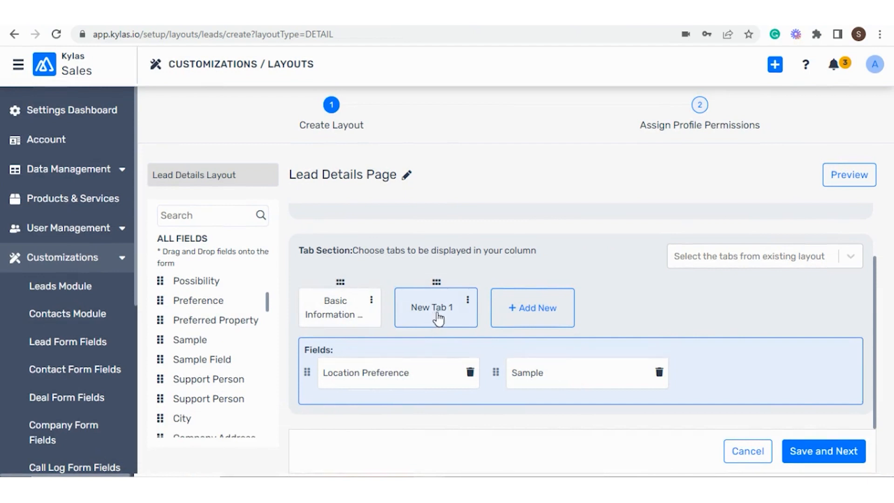
pyautogui.click(518, 308)
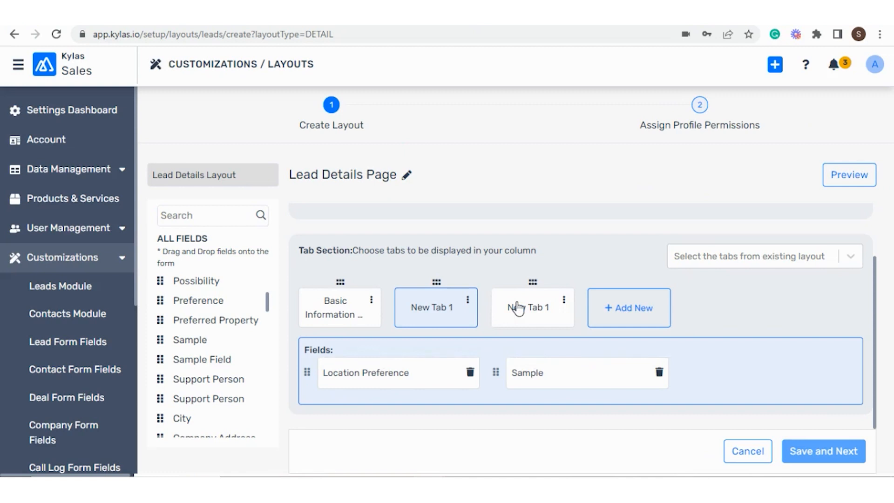
pyautogui.click(535, 318)
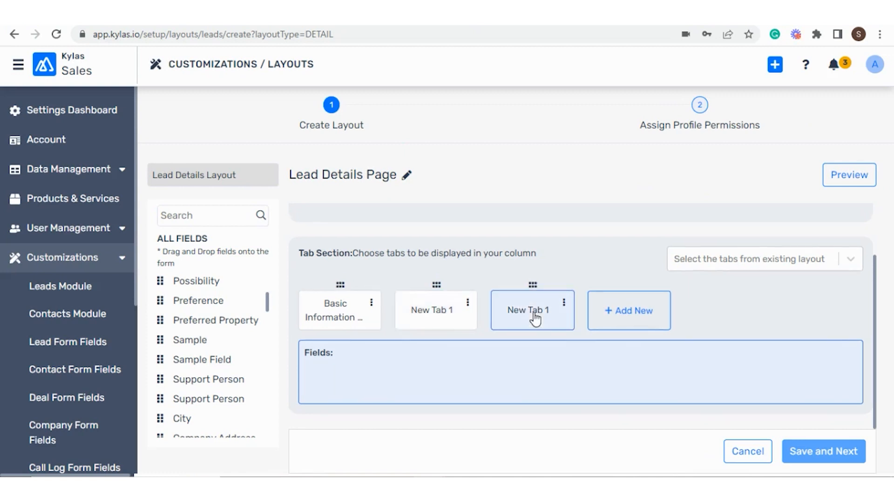
pyautogui.moveTo(160, 359); pyautogui.dragTo(421, 371)
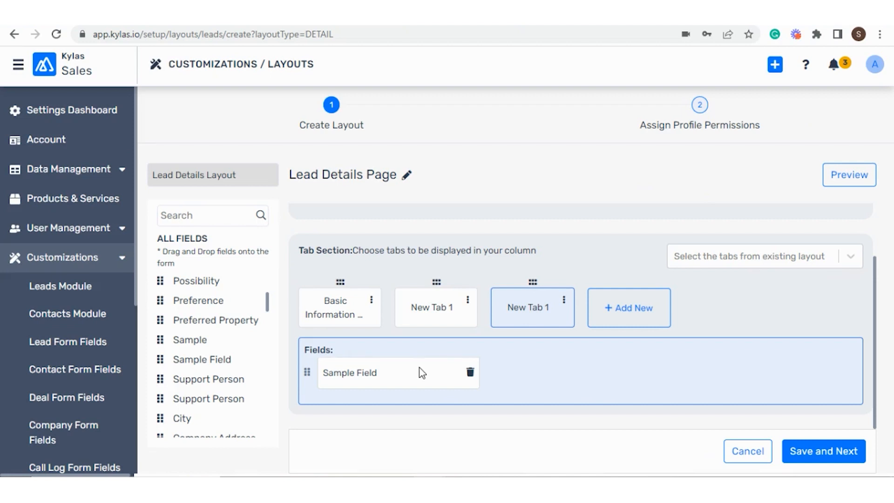
# Rename the second tab, which holds Location Preference and Sample, as Information.
pyautogui.click(468, 301)
pyautogui.click(459, 318)
pyautogui.moveTo(455, 302); pyautogui.dragTo(379, 301)
pyautogui.write('Information')
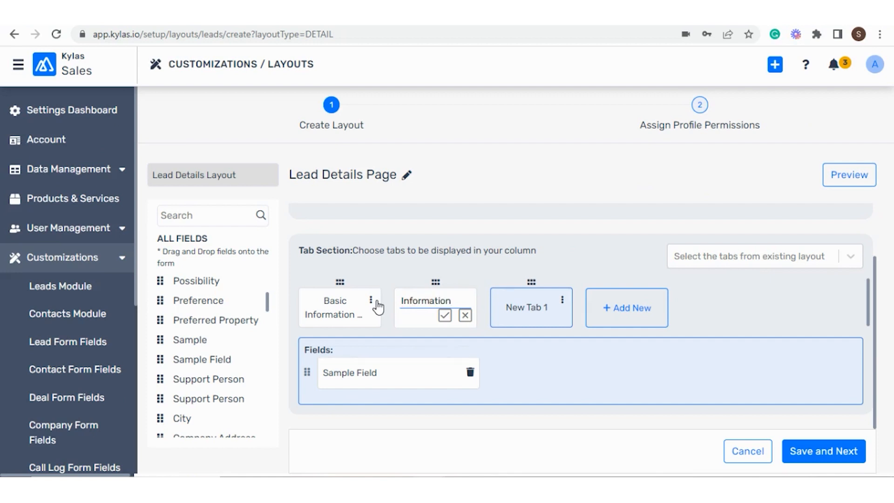
pyautogui.click(445, 315)
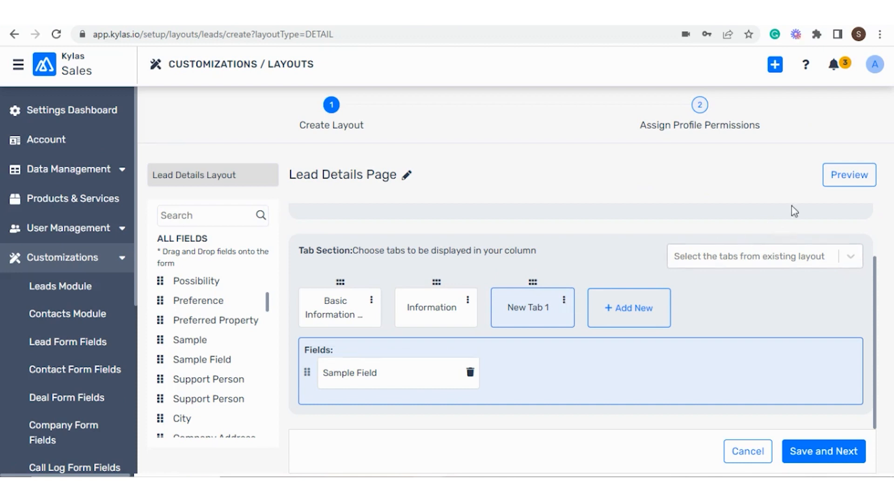
# Preview the details layout and check the Information and New Tab 1 tabs.
pyautogui.click(845, 176)
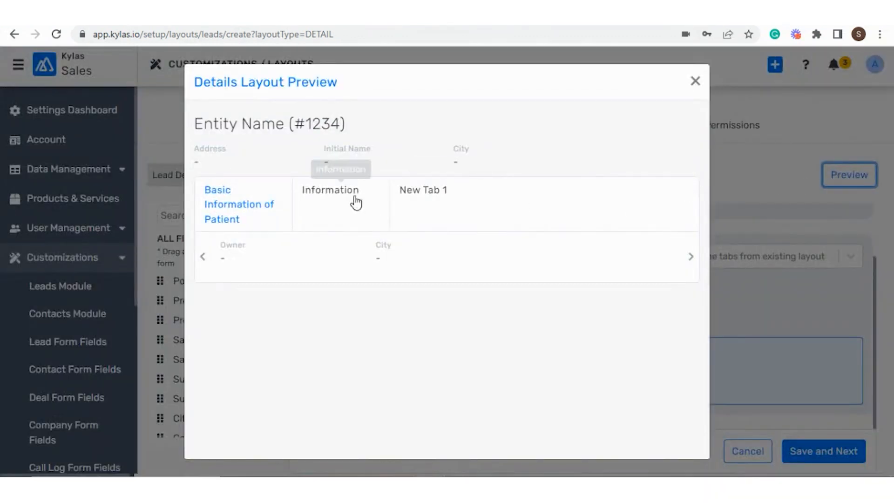
pyautogui.click(336, 202)
pyautogui.click(421, 203)
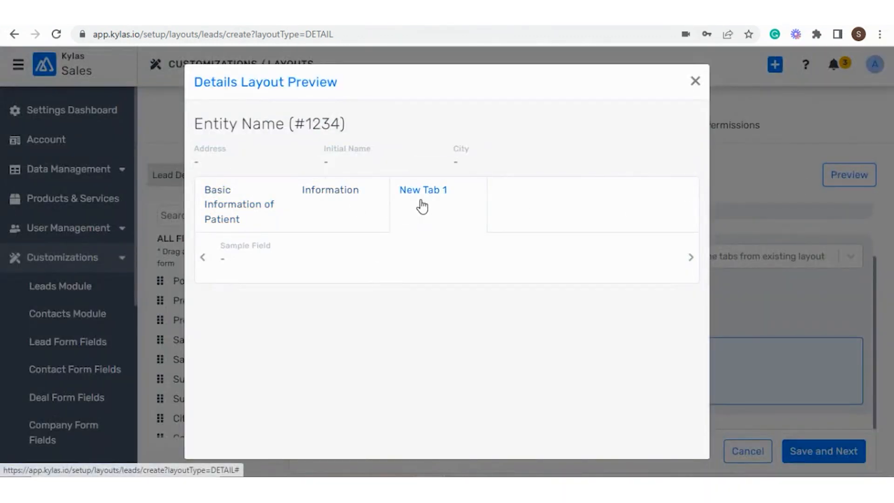
pyautogui.click(695, 82)
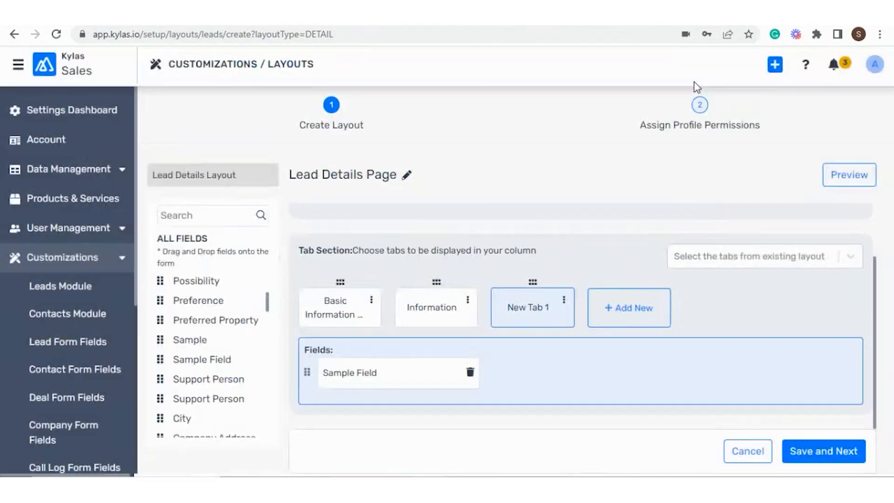
# Save the Lead Details Page layout, make it the default layout, and save its profile assignment.
pyautogui.click(824, 455)
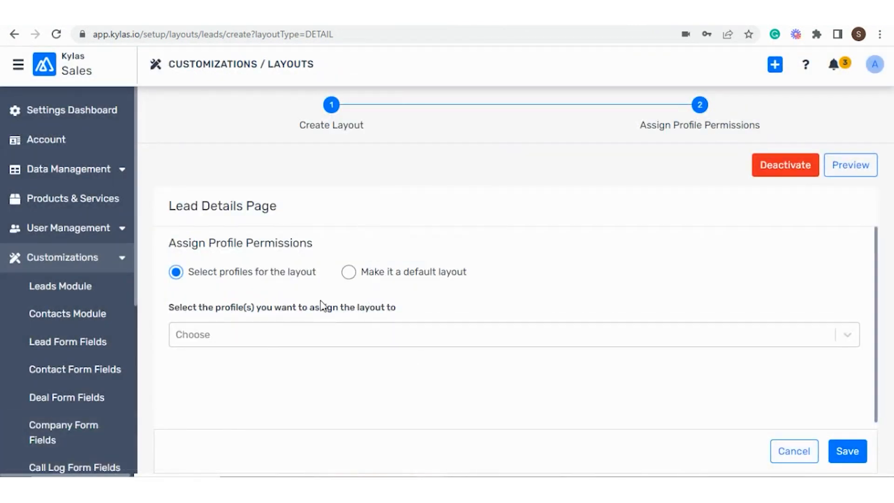
pyautogui.click(349, 273)
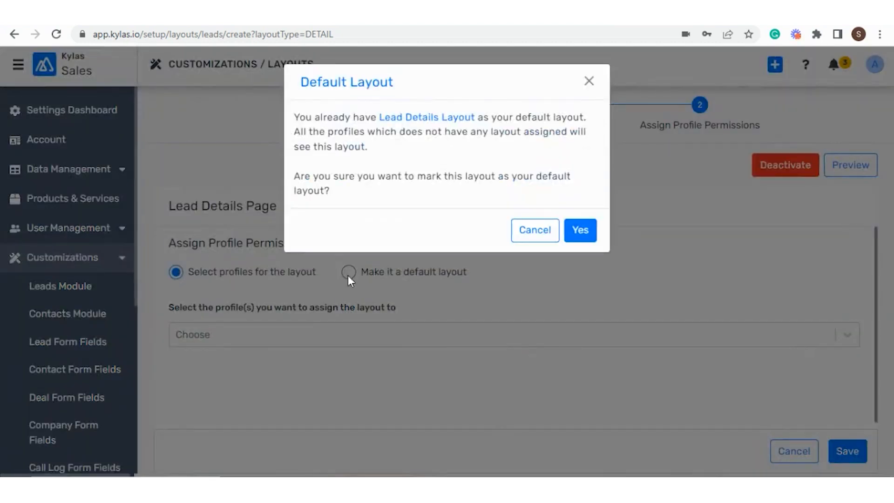
pyautogui.click(581, 231)
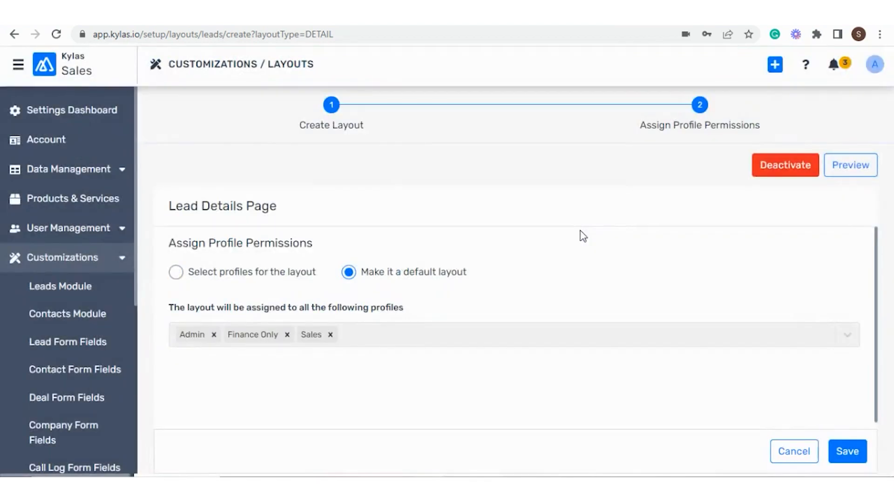
pyautogui.click(847, 451)
# Clone the default Edit Lead Form layout and rename the copy as Edit Lead Form 2.
pyautogui.moveTo(605, 440); pyautogui.dragTo(860, 445)
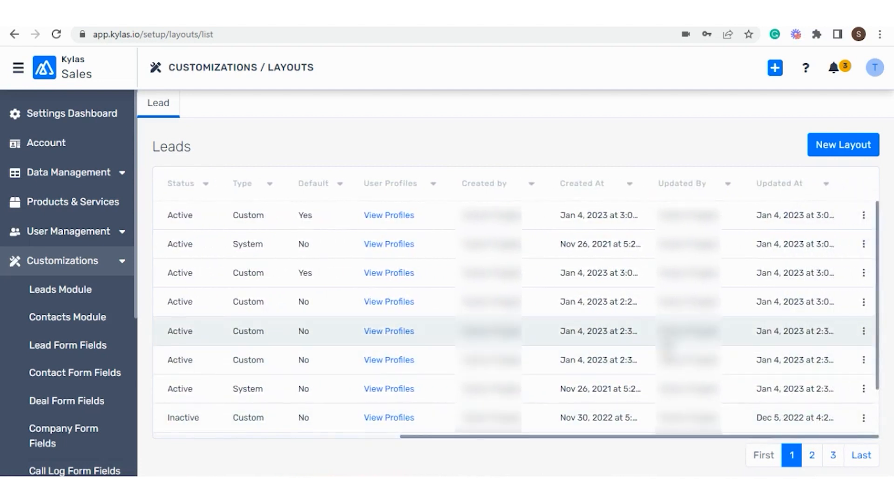
pyautogui.click(865, 218)
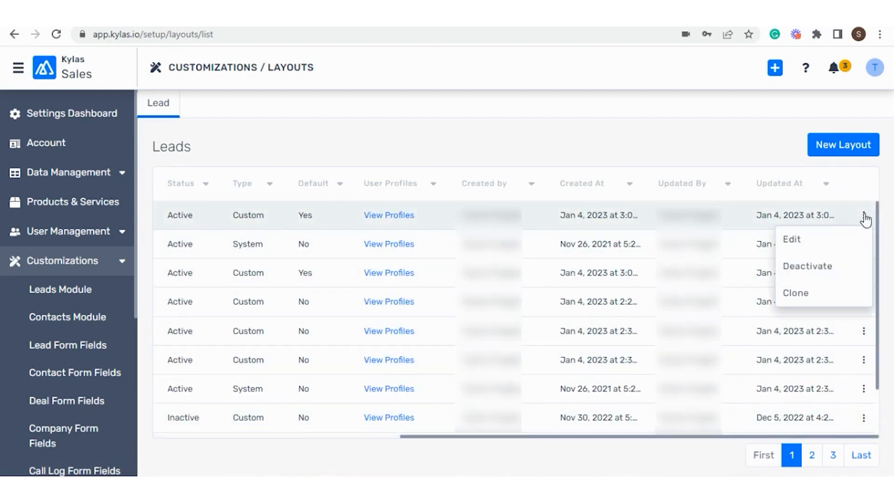
pyautogui.click(808, 293)
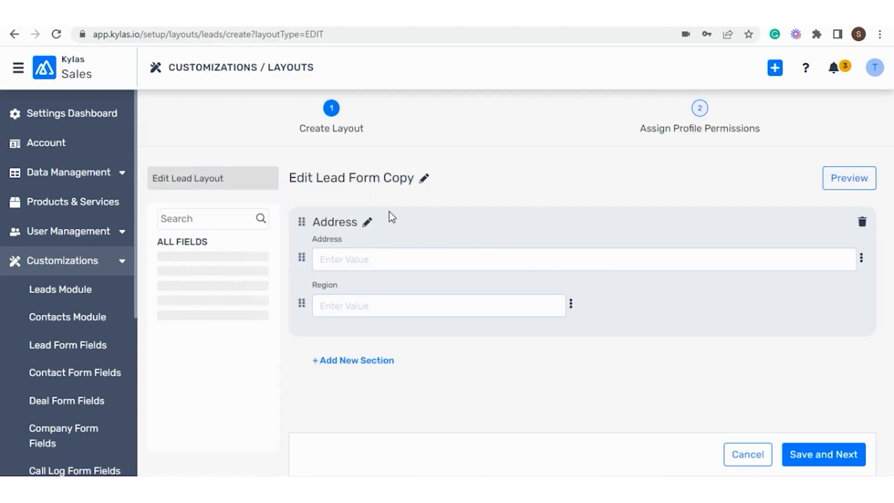
pyautogui.click(424, 178)
pyautogui.moveTo(385, 177); pyautogui.dragTo(429, 178)
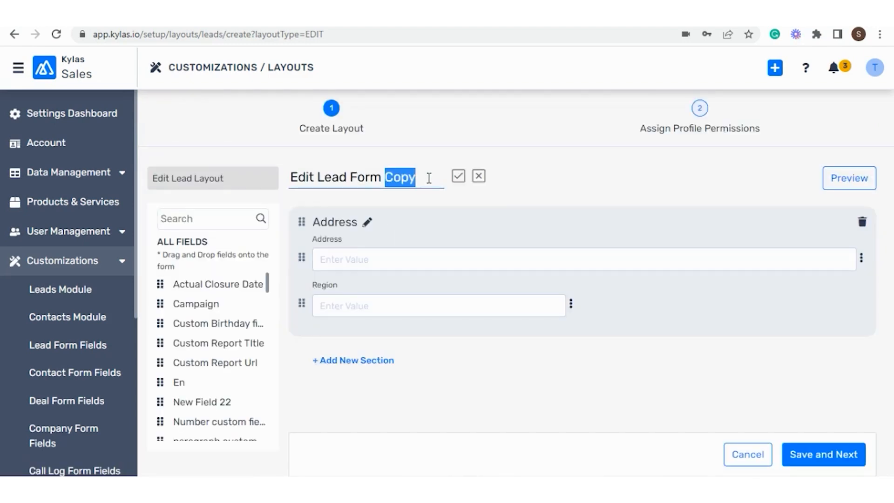
pyautogui.write('2')
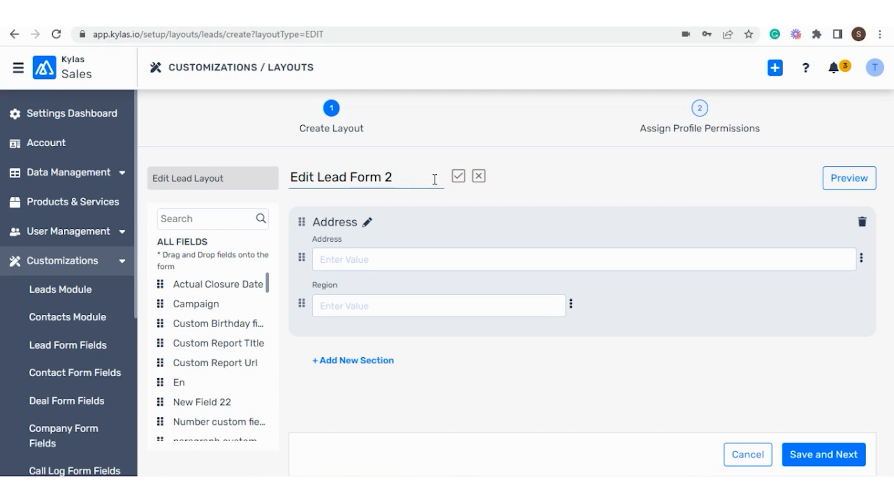
pyautogui.click(459, 175)
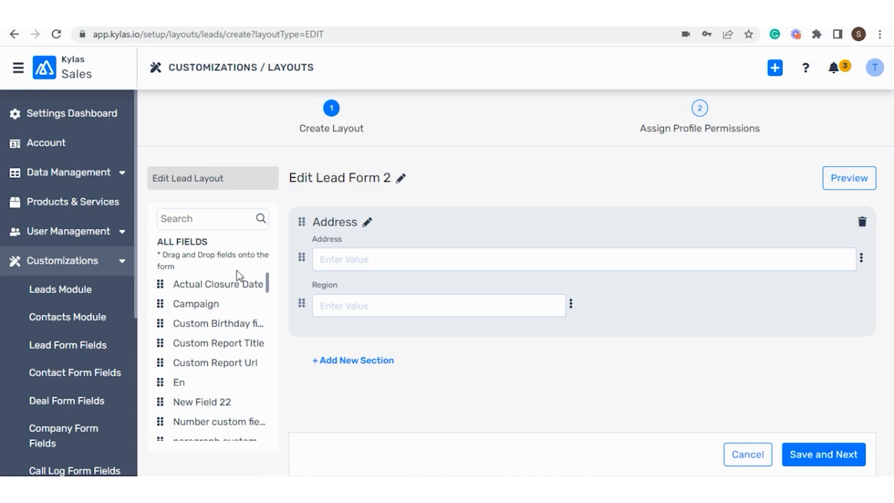
# Add Custom Birthday field and New Field 22 to the Address section and remove the Region field from it.
pyautogui.moveTo(164, 321); pyautogui.dragTo(569, 294)
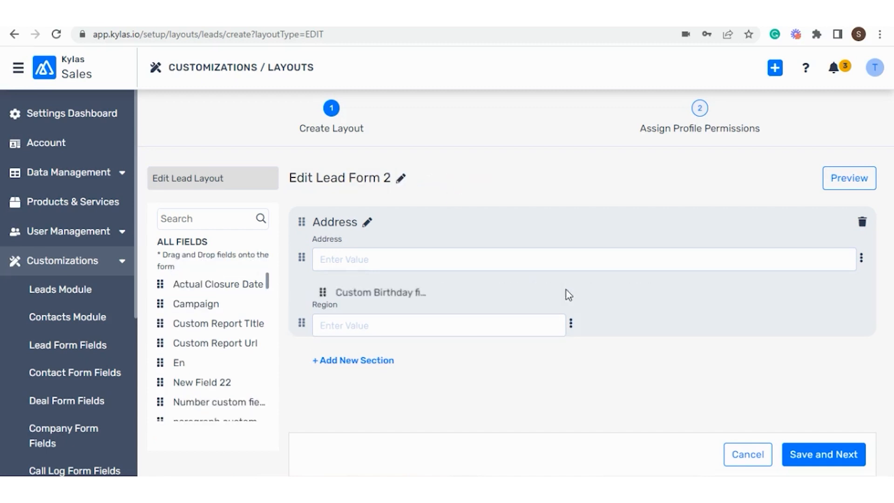
pyautogui.moveTo(160, 382); pyautogui.dragTo(553, 301)
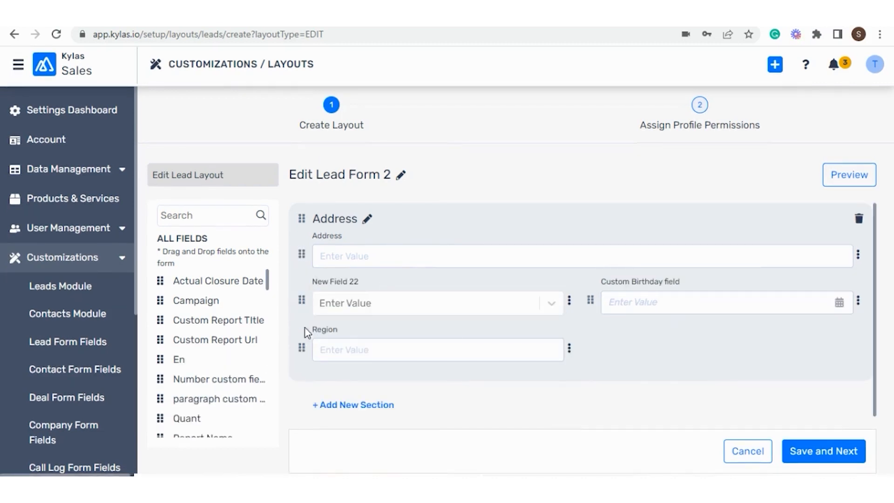
pyautogui.moveTo(302, 345); pyautogui.dragTo(219, 320)
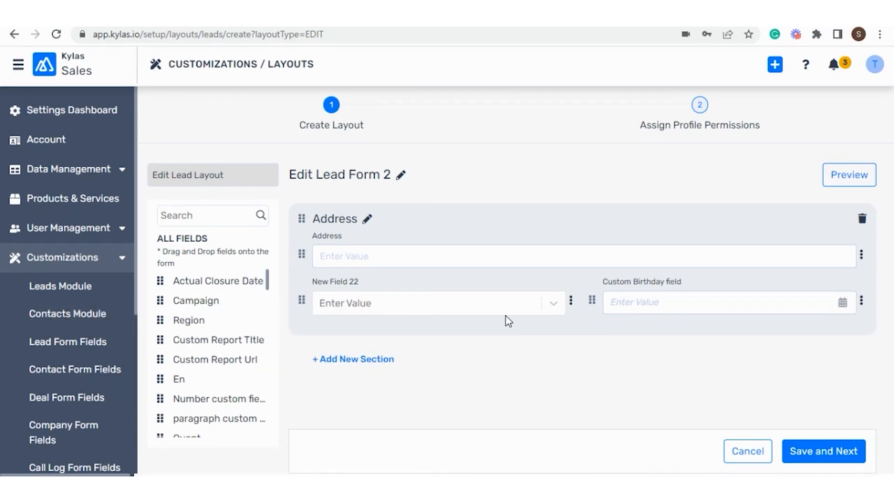
# Save the Edit Lead Form 2 layout and assign it to the Restricted User profile.
pyautogui.click(813, 450)
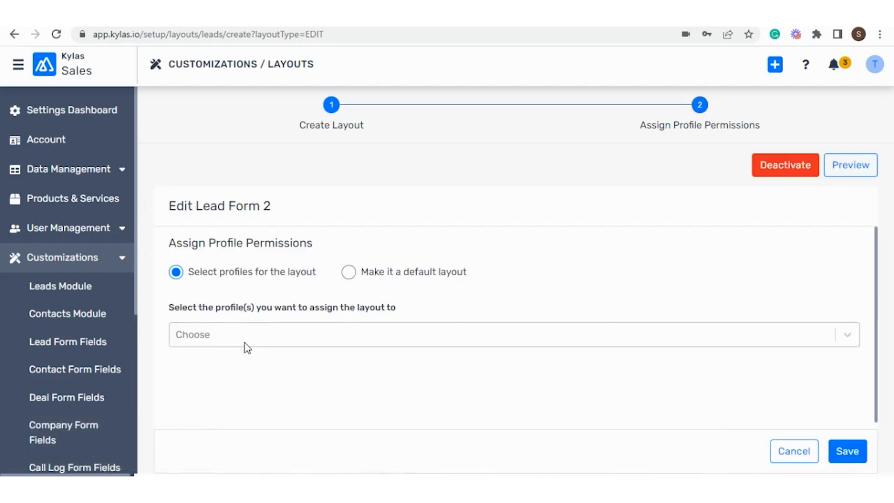
pyautogui.click(245, 344)
pyautogui.click(216, 395)
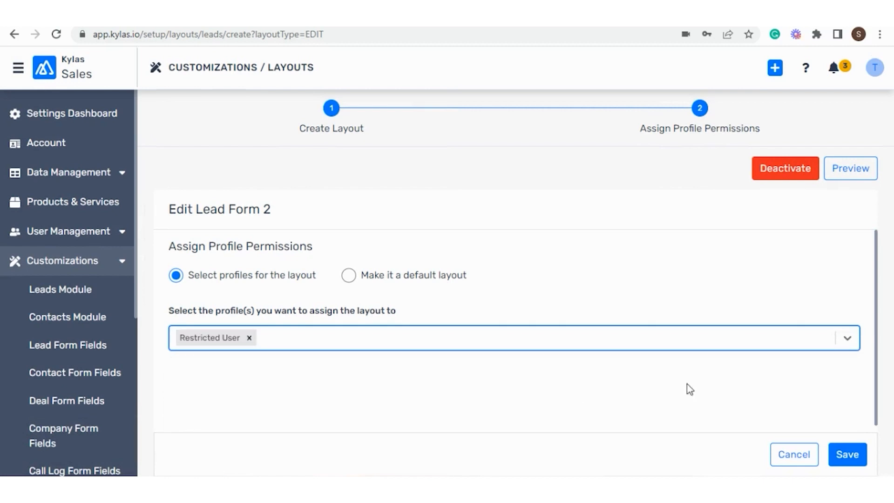
pyautogui.click(848, 455)
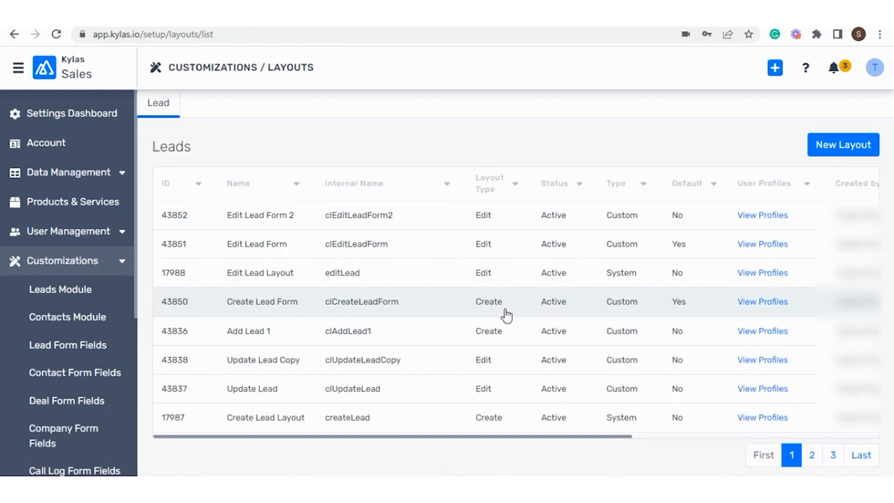